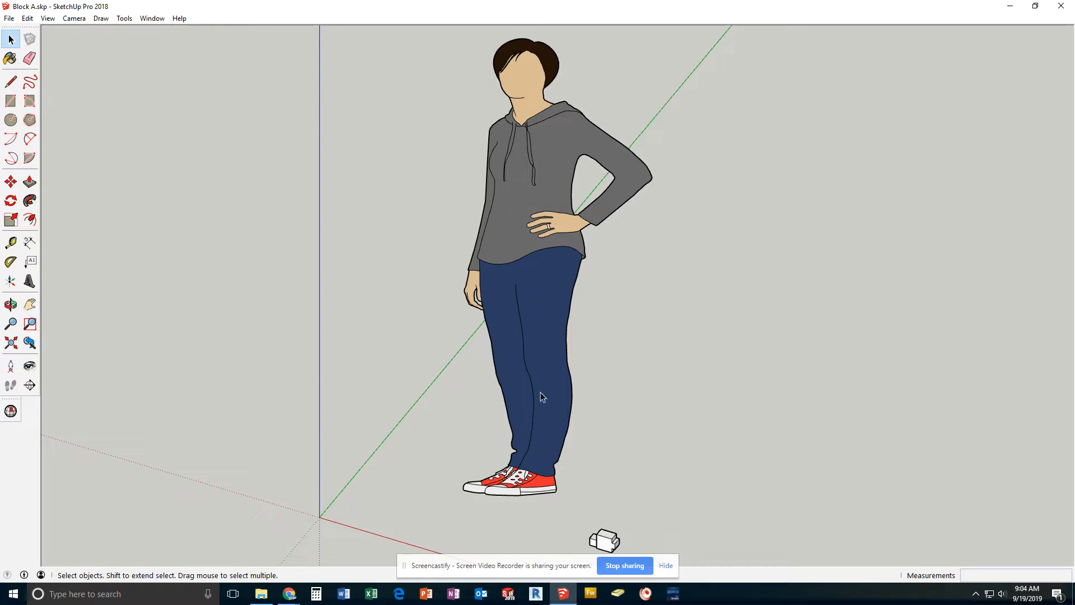
Step: Delete the standing person figure and save the model with the whole block fitted in view
left_click(531, 487)
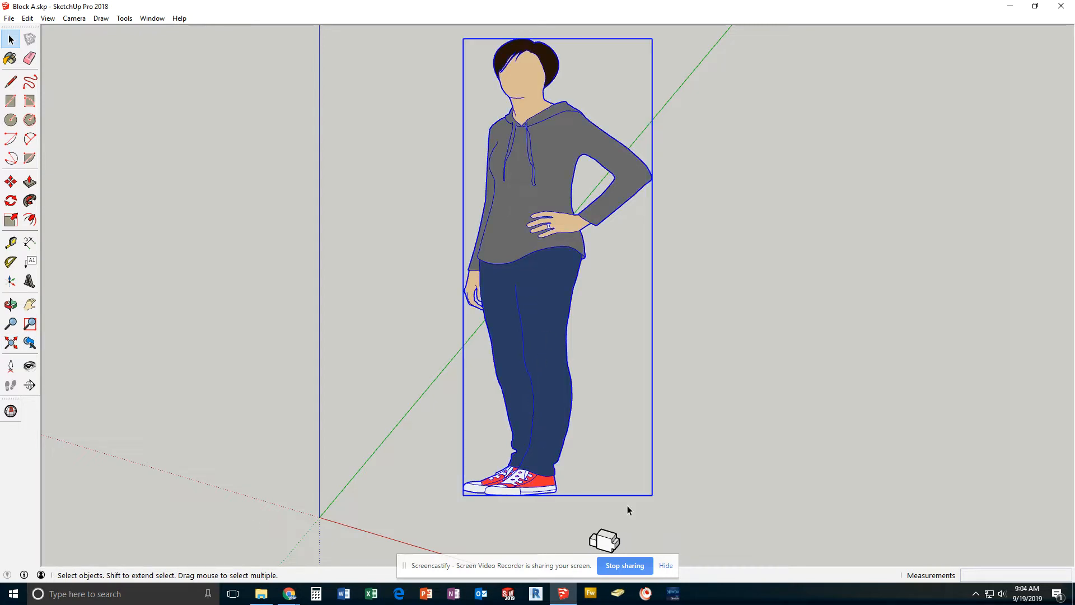
key("Delete")
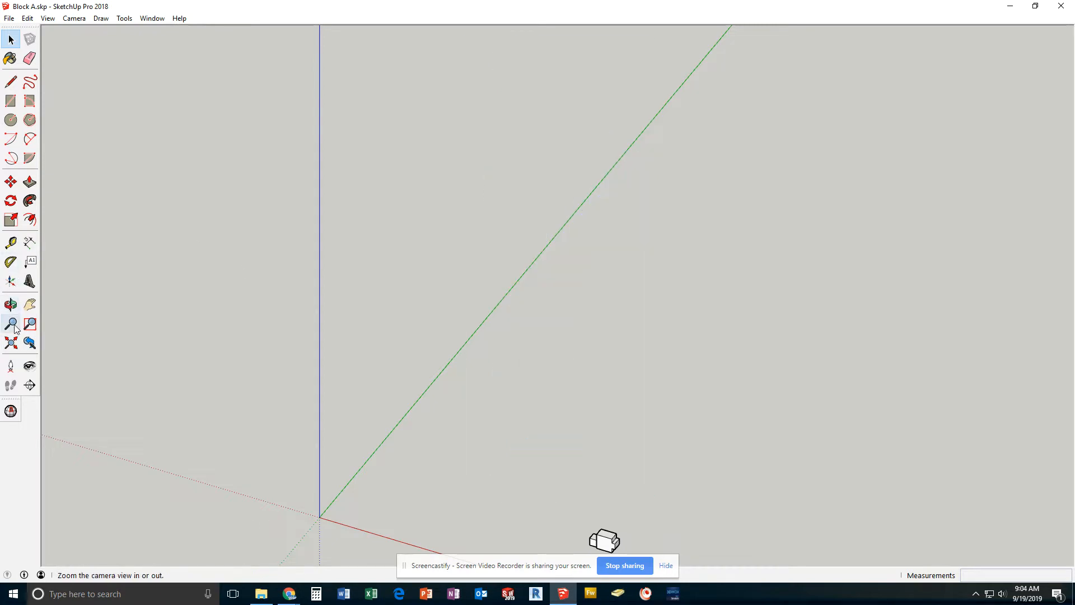
left_click(11, 343)
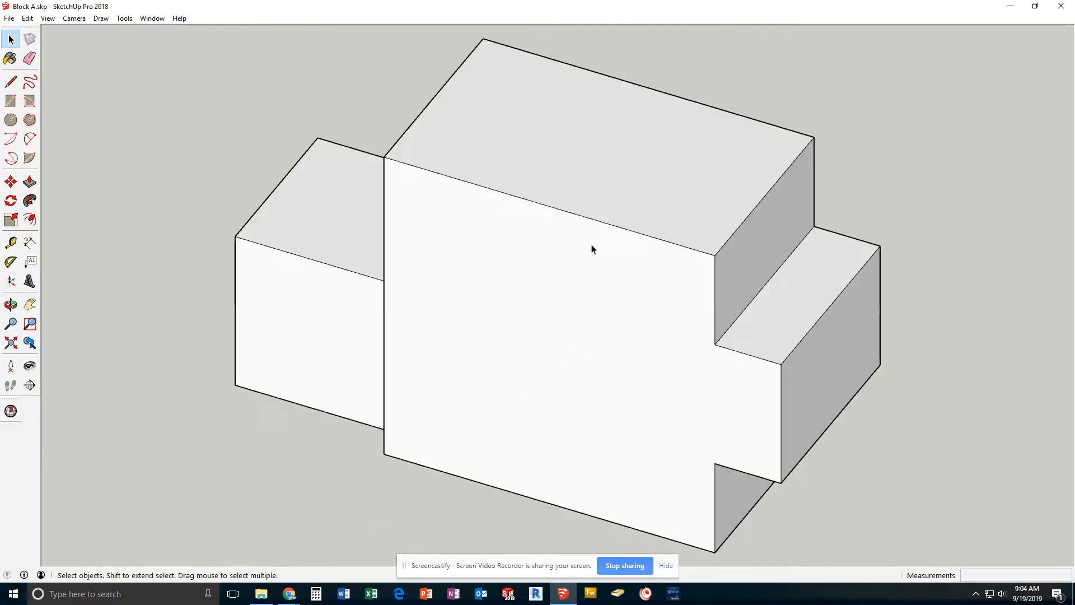
key("ctrl+s")
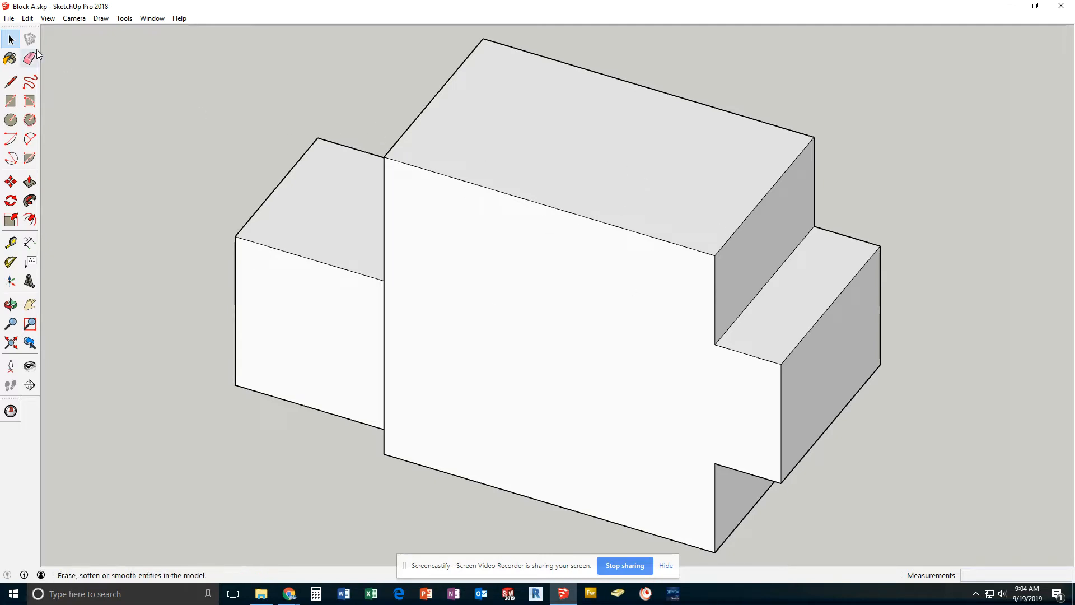
Step: Send the block model to LayOut as a new document based on the FRMS Letter Landscape template
left_click(9, 19)
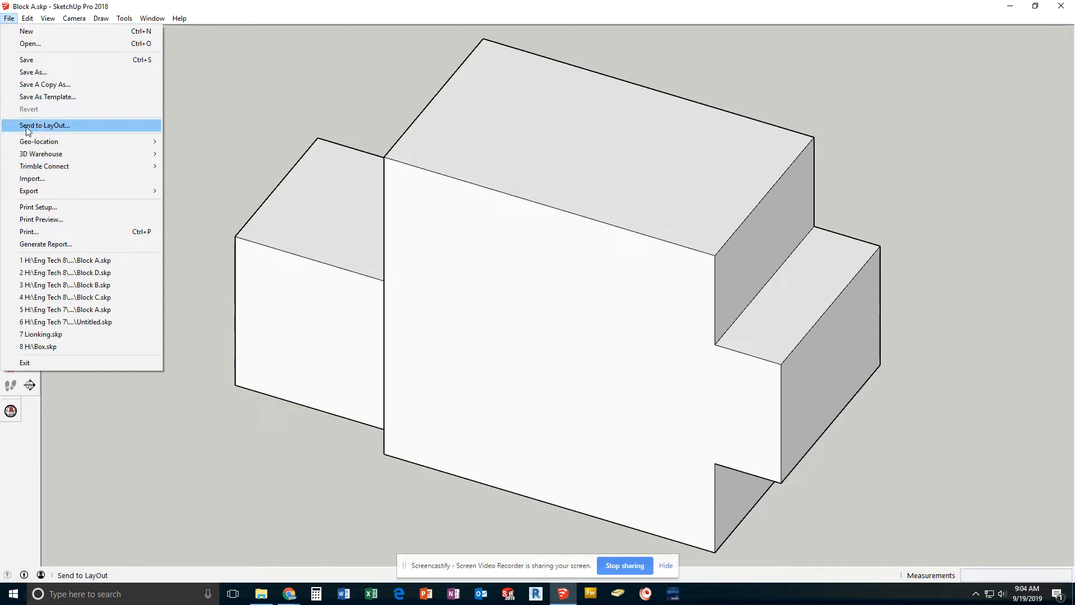
left_click(65, 125)
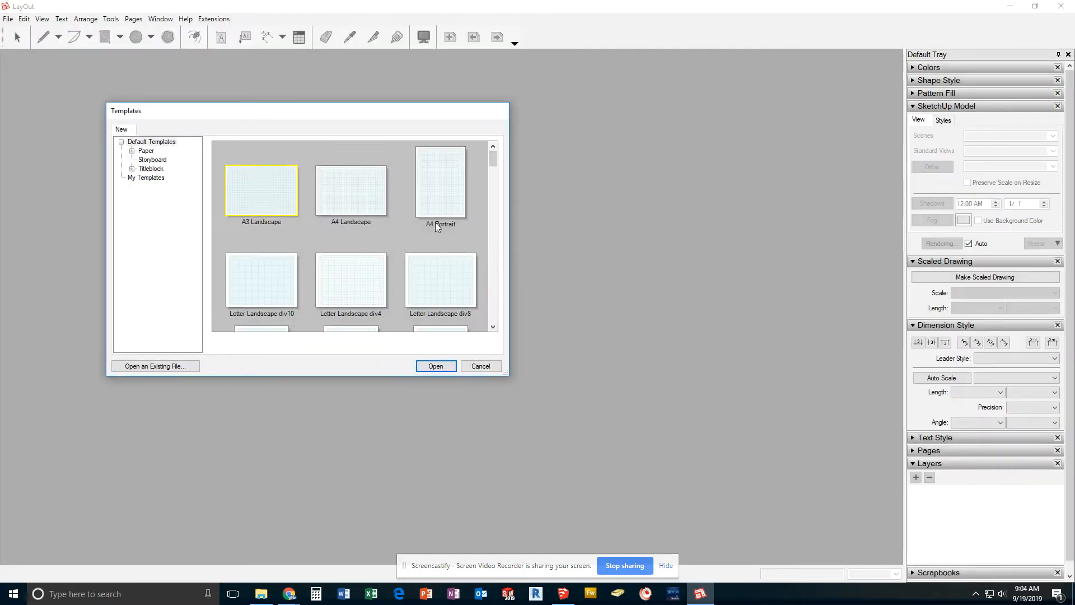
left_click(493, 327)
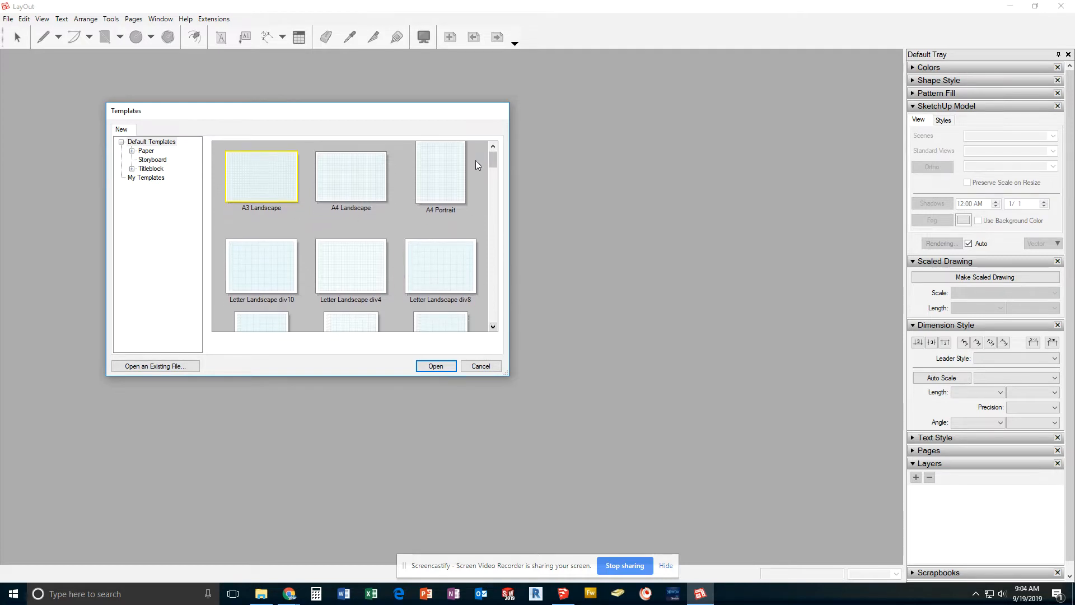
left_click_drag(493, 160, 496, 219)
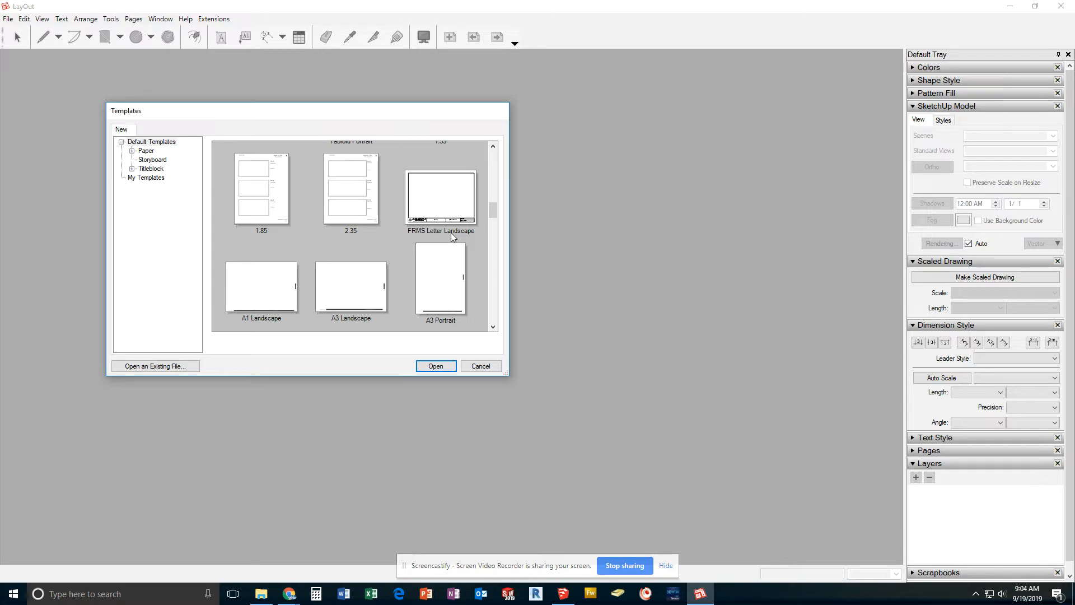
left_click(445, 198)
left_click(436, 366)
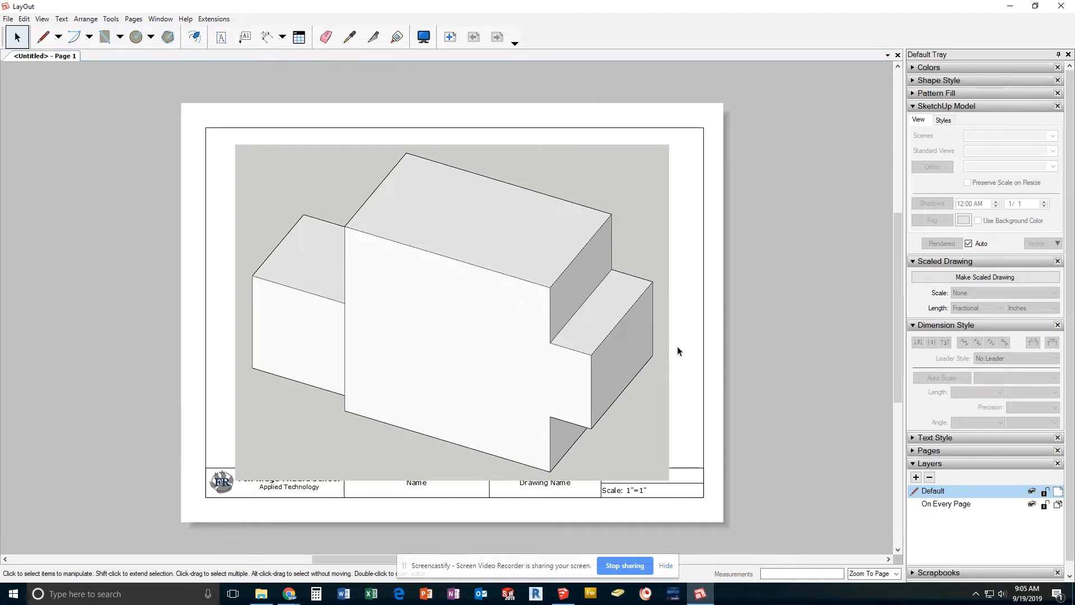
Step: Set the model viewport to an orthographic Front view at Full Size (1:1) scale
left_click(635, 404)
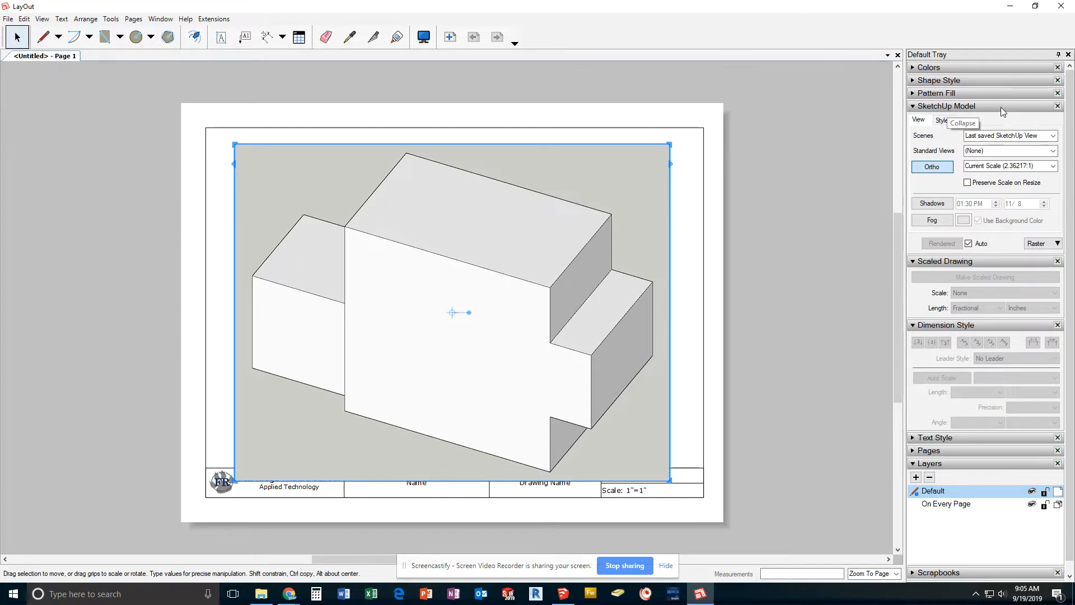
left_click(932, 167)
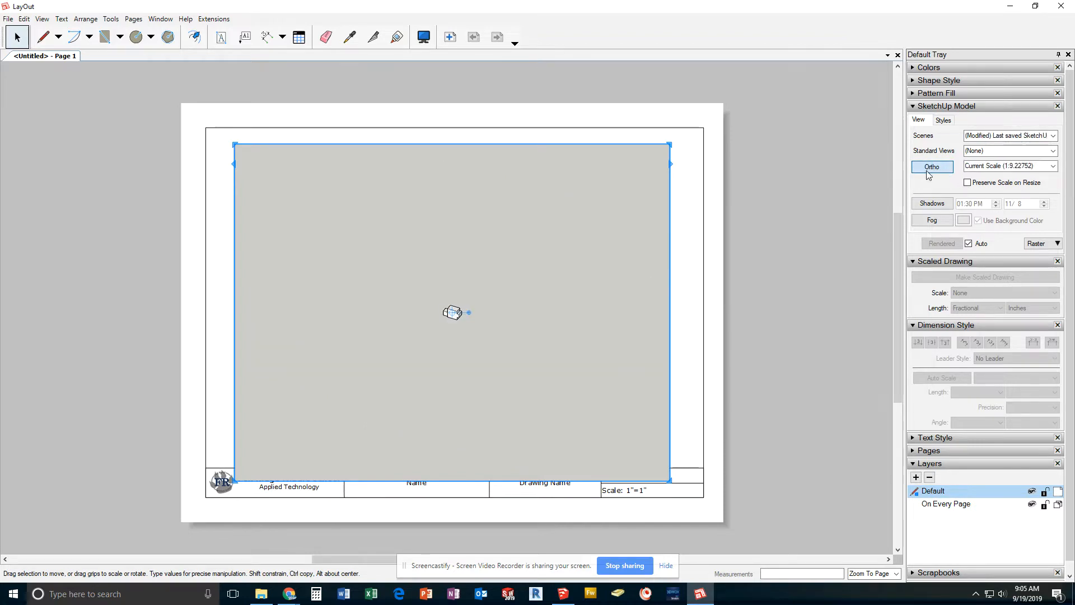
left_click(1052, 168)
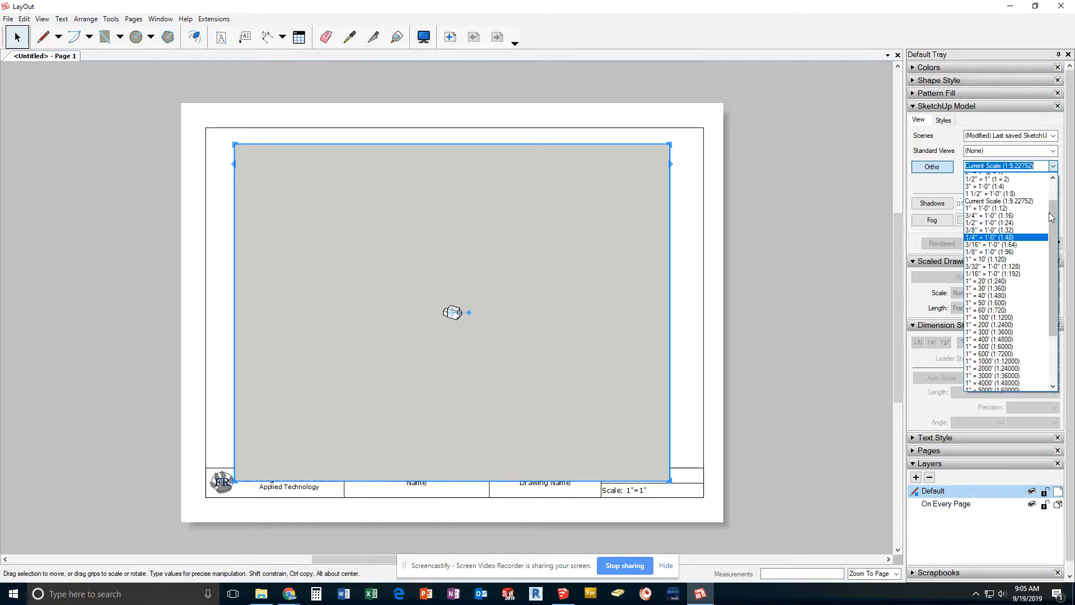
left_click(999, 180)
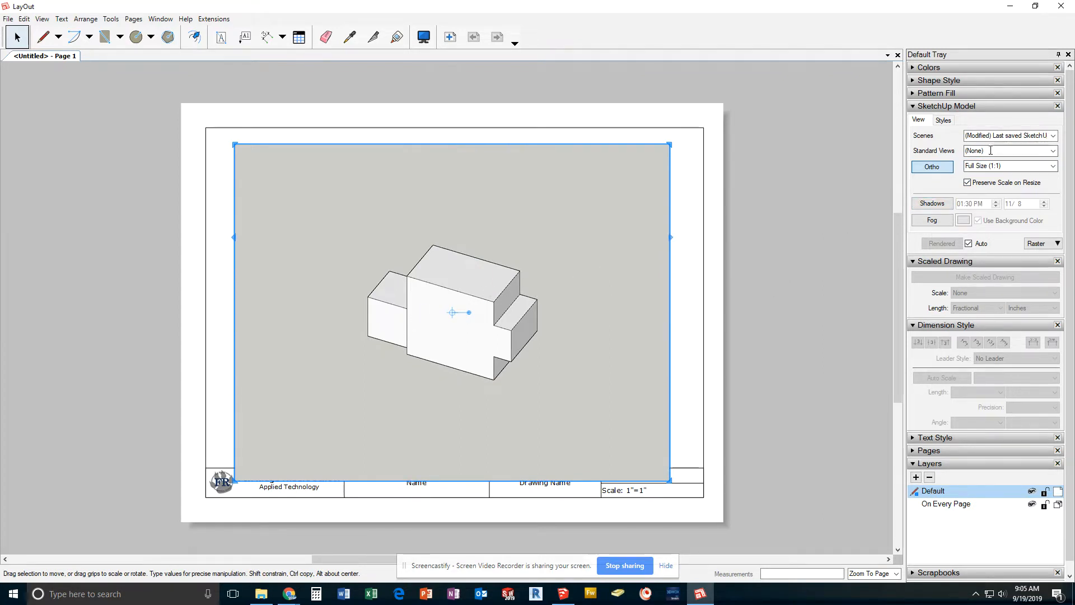
left_click(1053, 151)
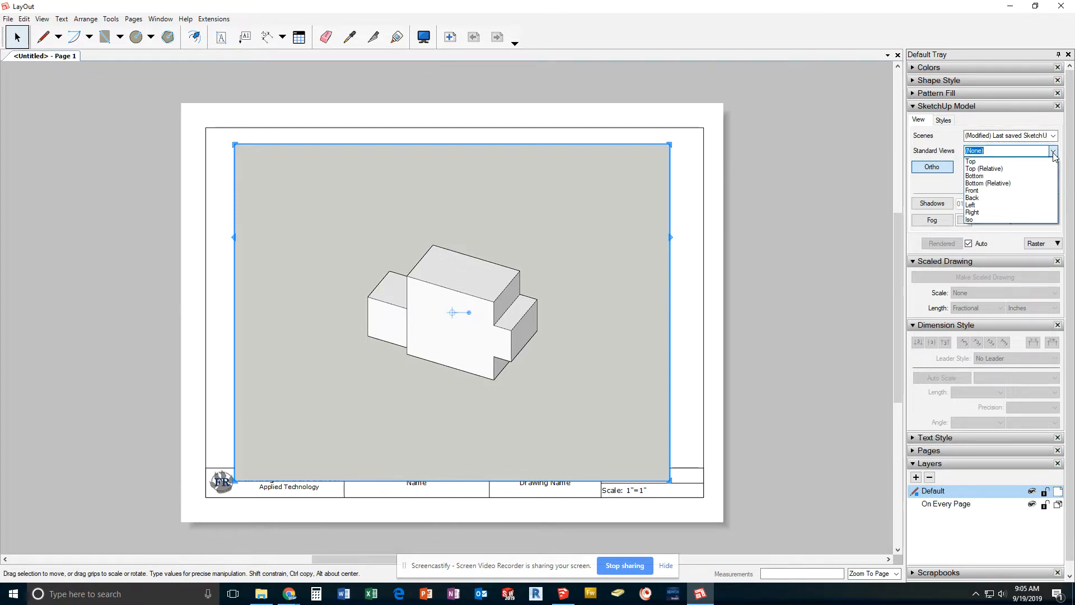
left_click(986, 192)
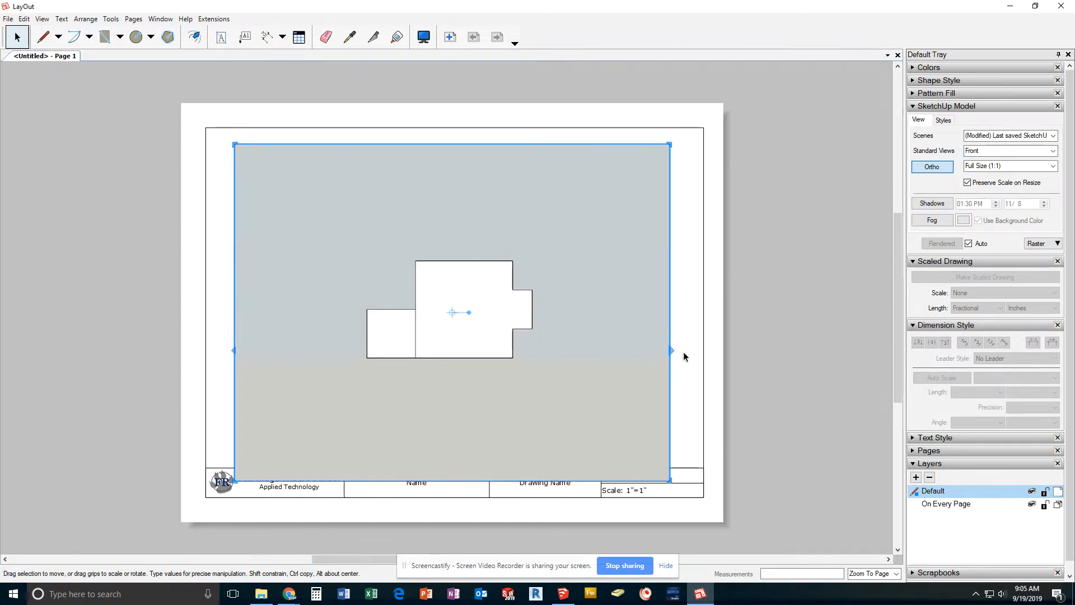
Step: Apply the HiddenLine style from the Default Styles collection to the front view
left_click(946, 121)
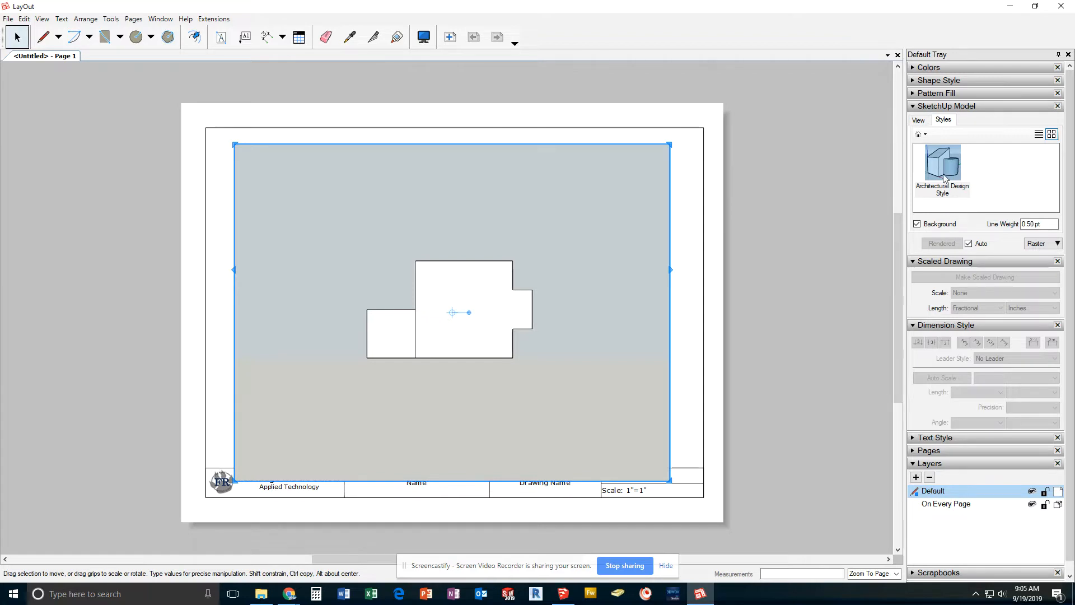
left_click(925, 137)
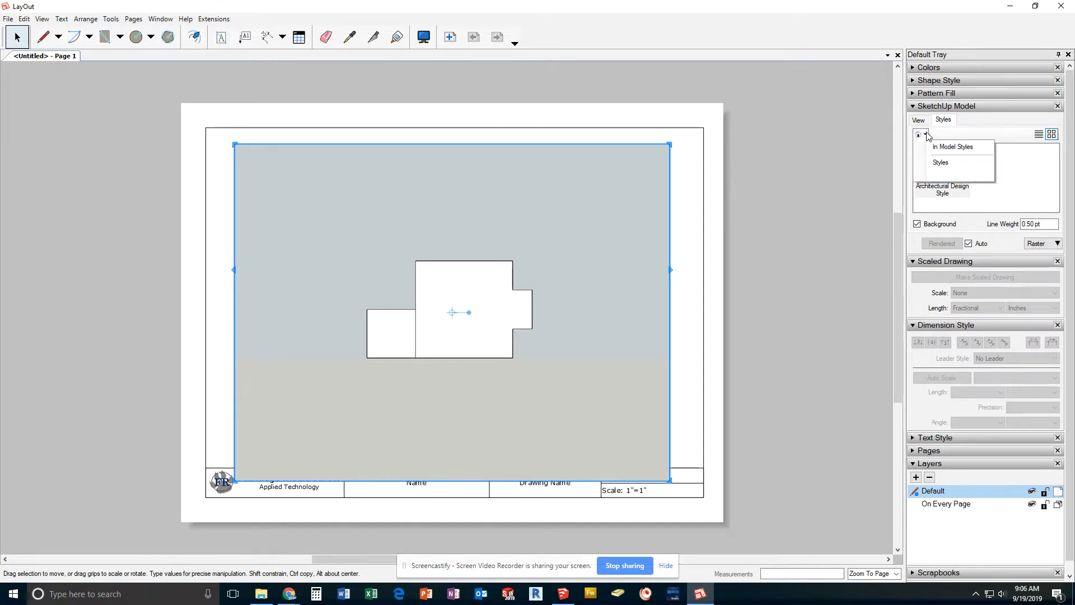
left_click(941, 163)
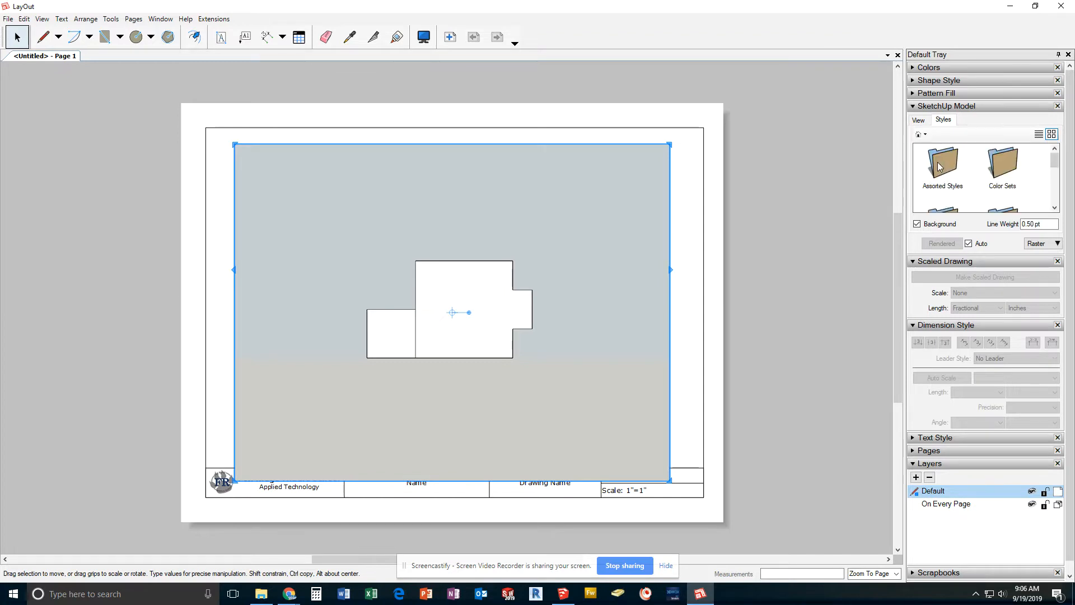
scroll(959, 179, "down", 1)
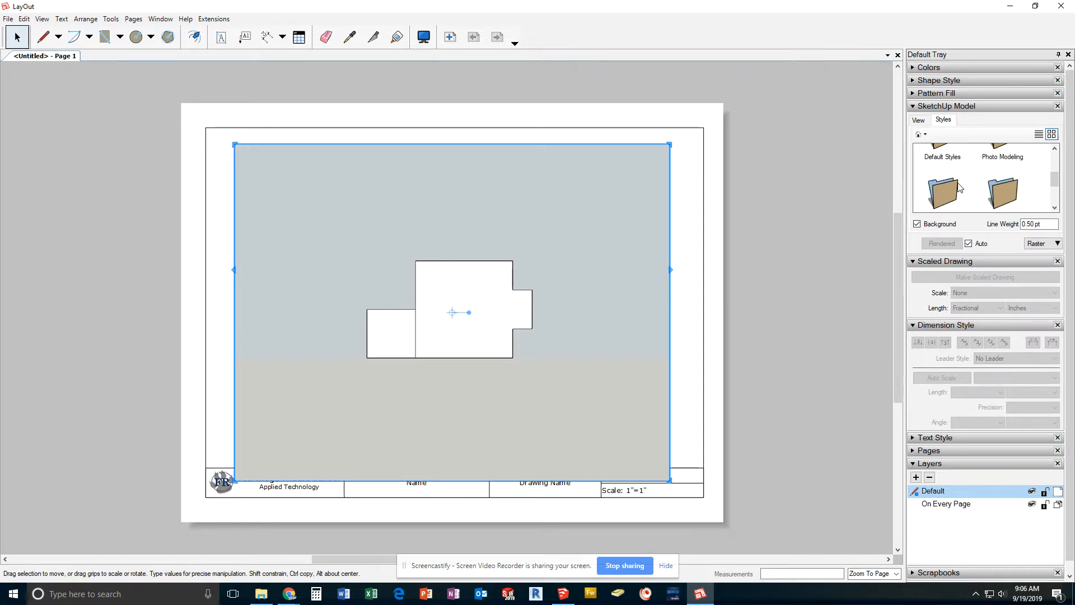
scroll(960, 185, "down", 1)
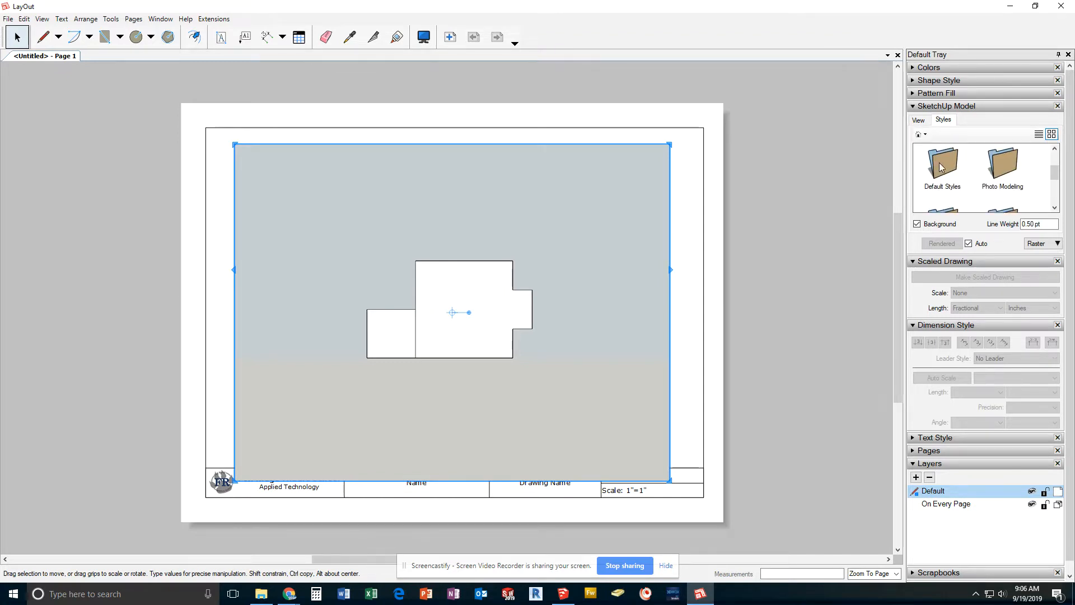
double_click(940, 166)
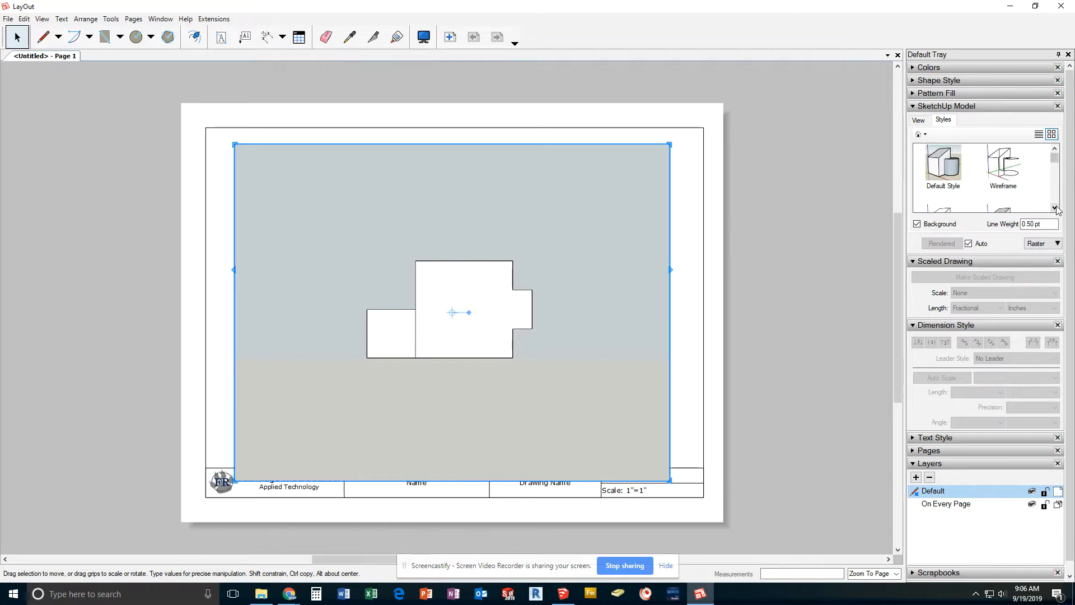
left_click(1055, 207)
left_click(942, 166)
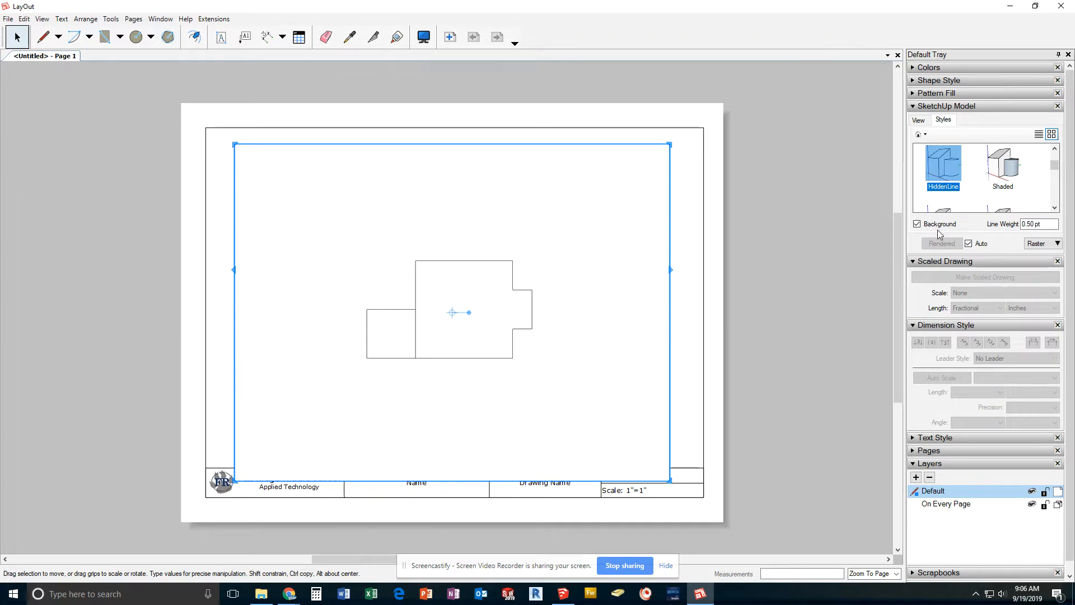
left_click(920, 121)
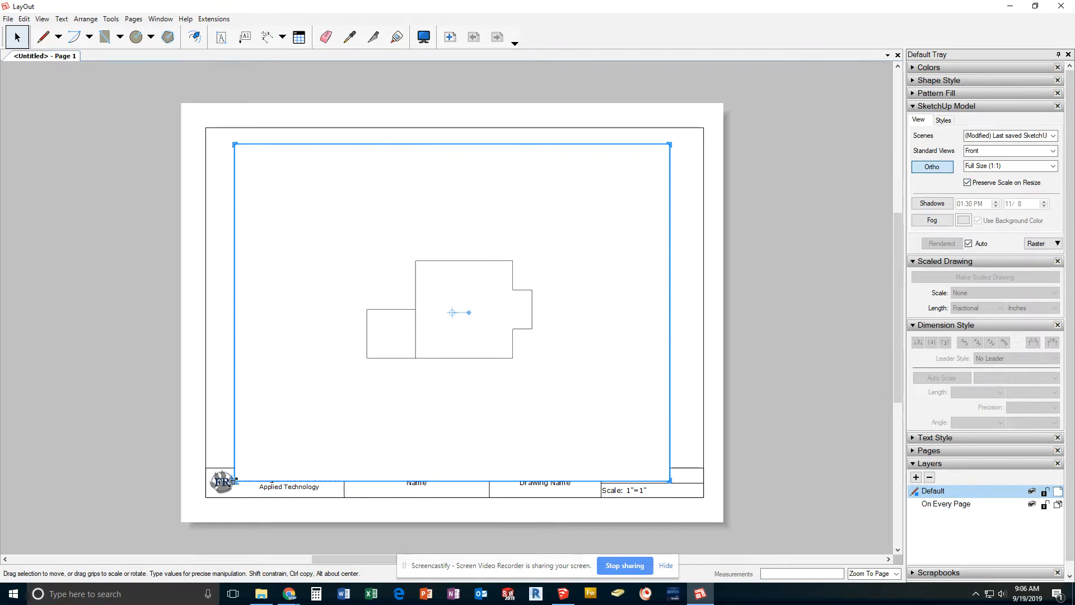
Step: Shrink the front view's frame closely around the block and move it to the sheet's lower-left area, above the title block
mouse_move(235, 480)
left_mouse_down()
mouse_move(329, 369)
mouse_move(355, 364)
left_mouse_up()
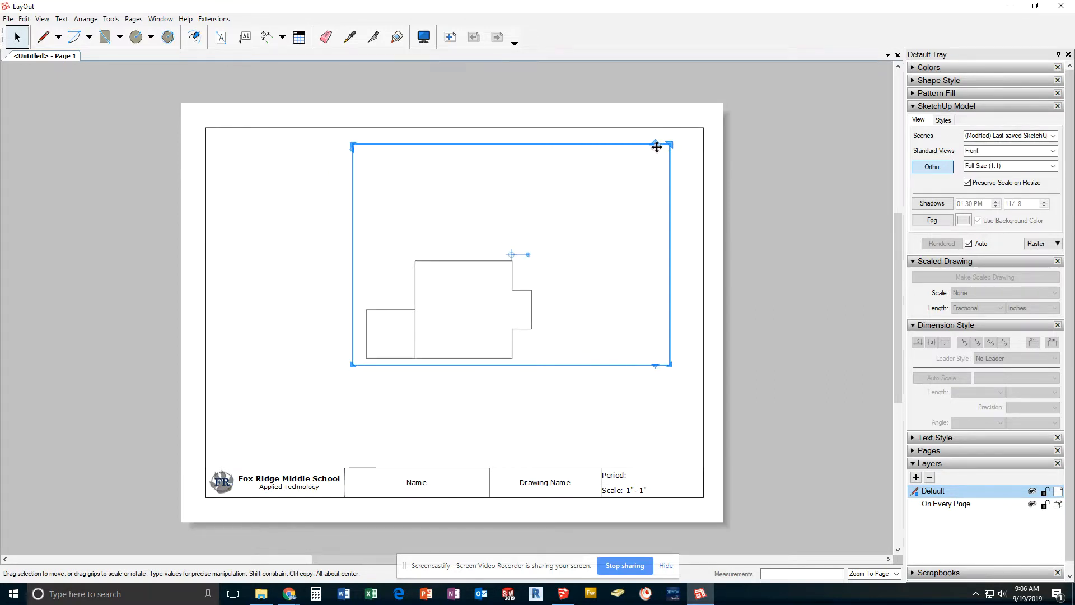
left_click_drag(674, 144, 593, 336)
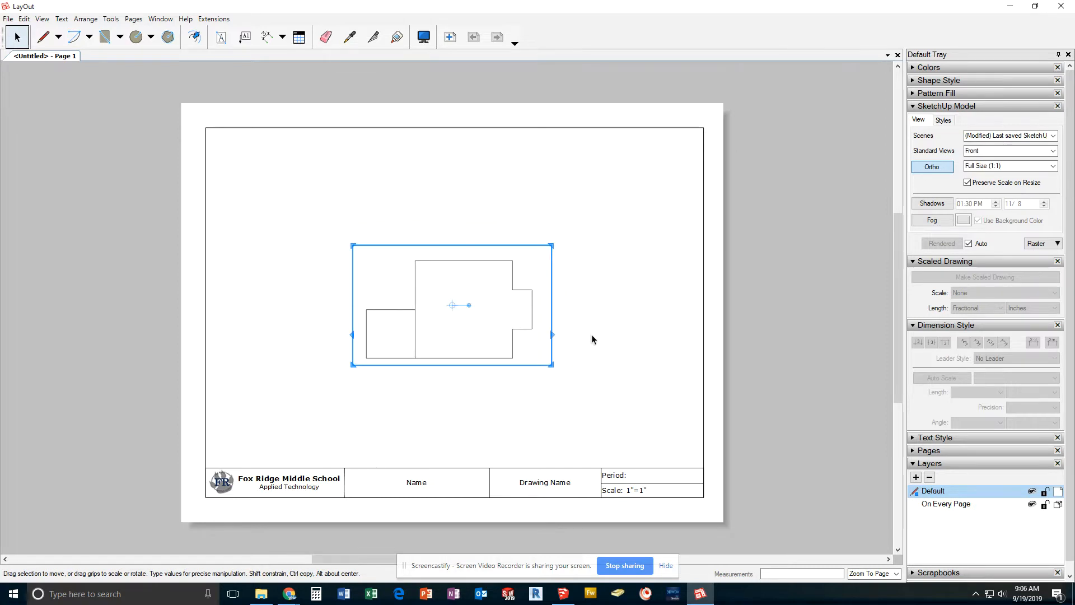
left_click_drag(499, 325, 370, 409)
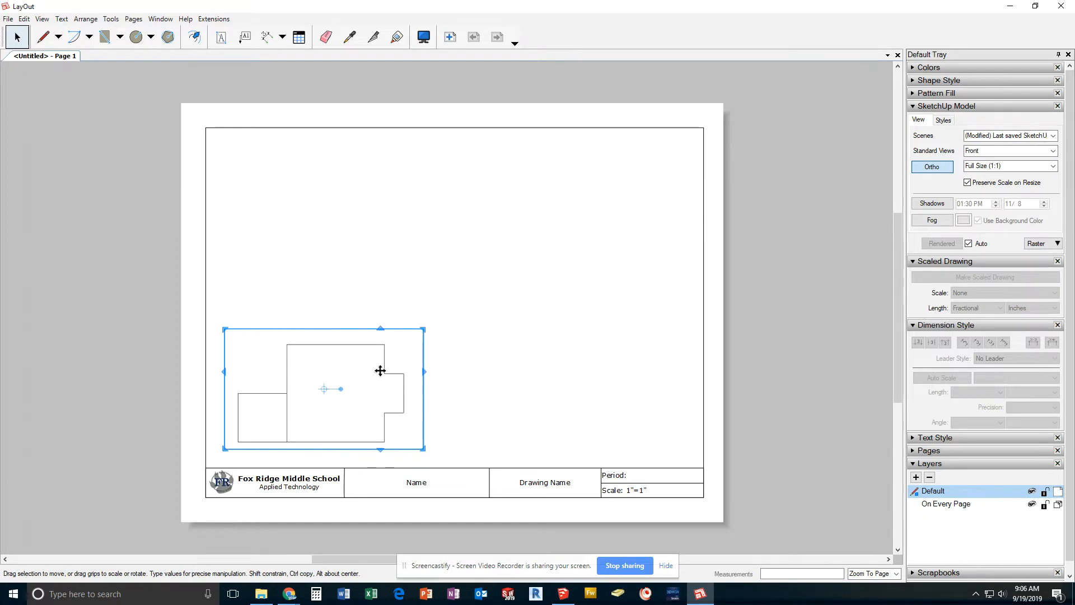
left_click_drag(360, 355, 375, 347)
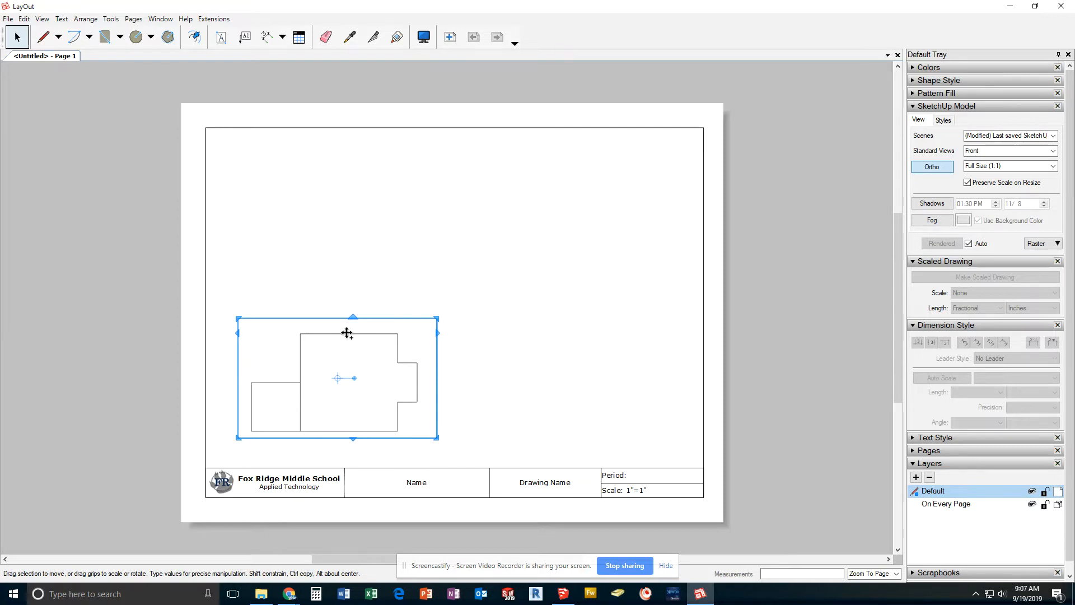
Step: Copy the front view straight up to the sheet's upper-left area and set the copy to the Top standard view
left_click_drag(329, 337, 329, 164)
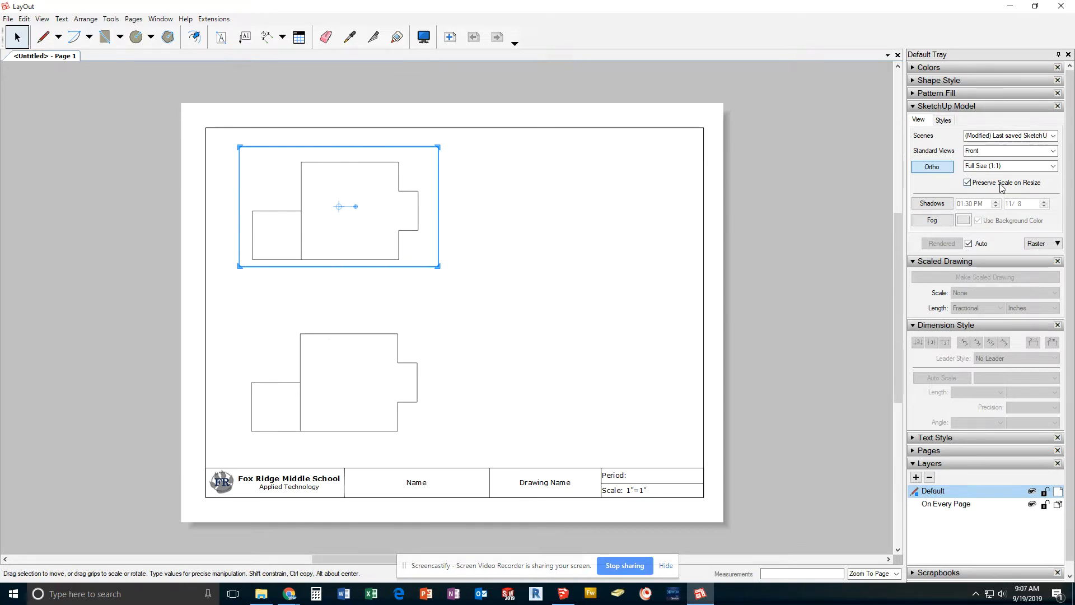
left_click(1056, 153)
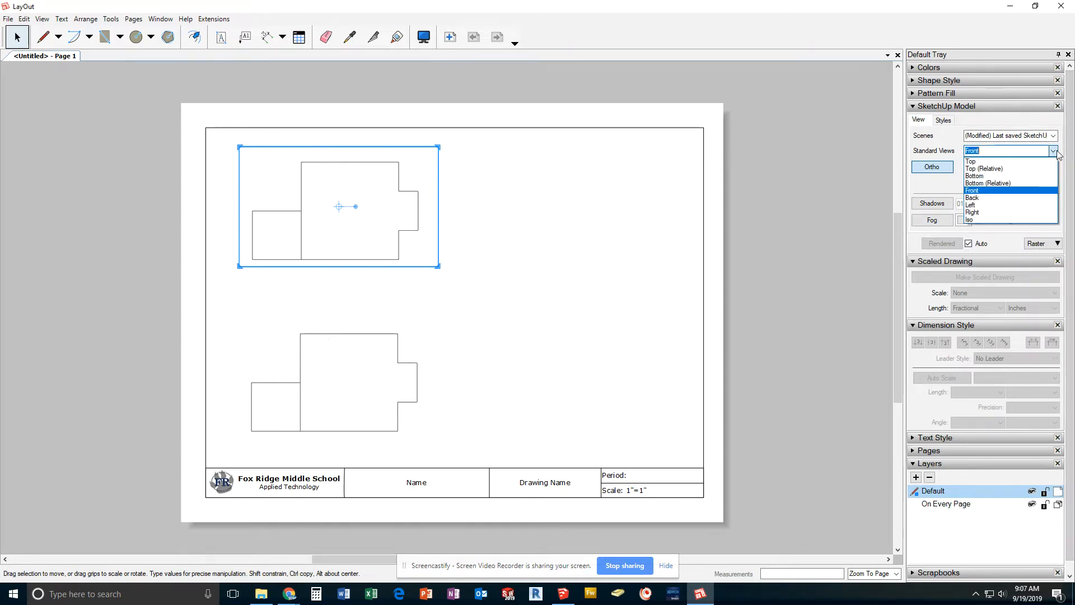
left_click(1016, 162)
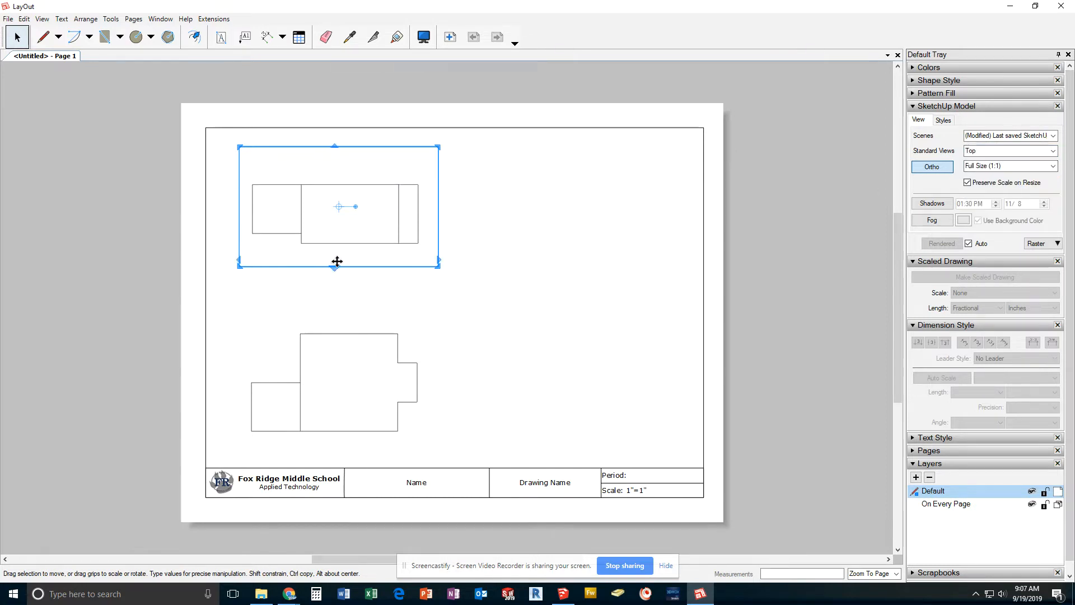
Step: Trim the top view's frame above and below the block and align the view directly over the front view
left_click_drag(335, 256, 334, 257)
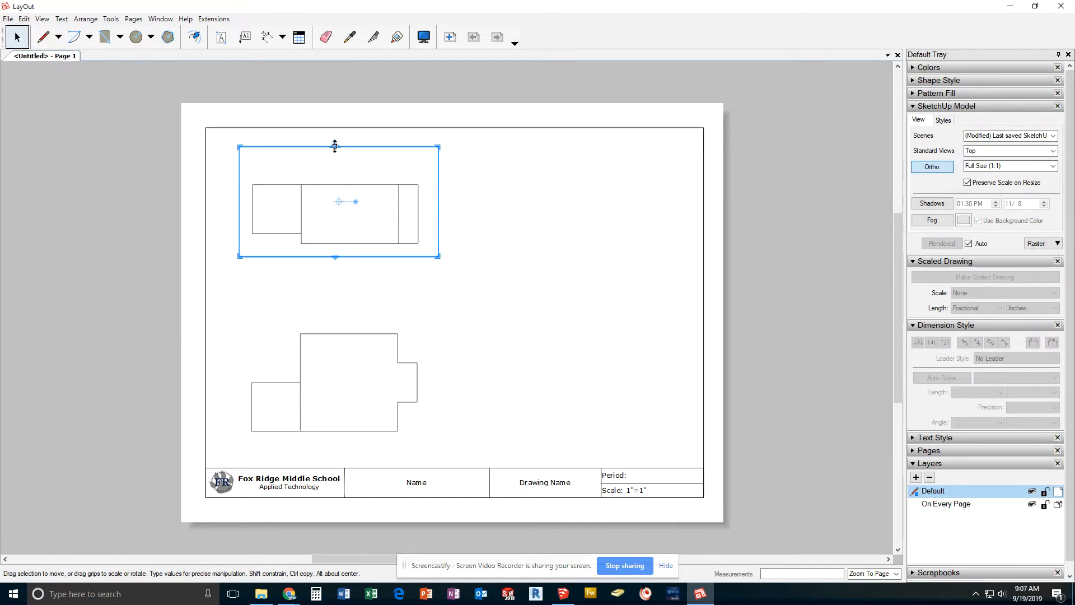
mouse_move(334, 145)
left_mouse_down()
mouse_move(340, 176)
mouse_move(339, 166)
left_mouse_up()
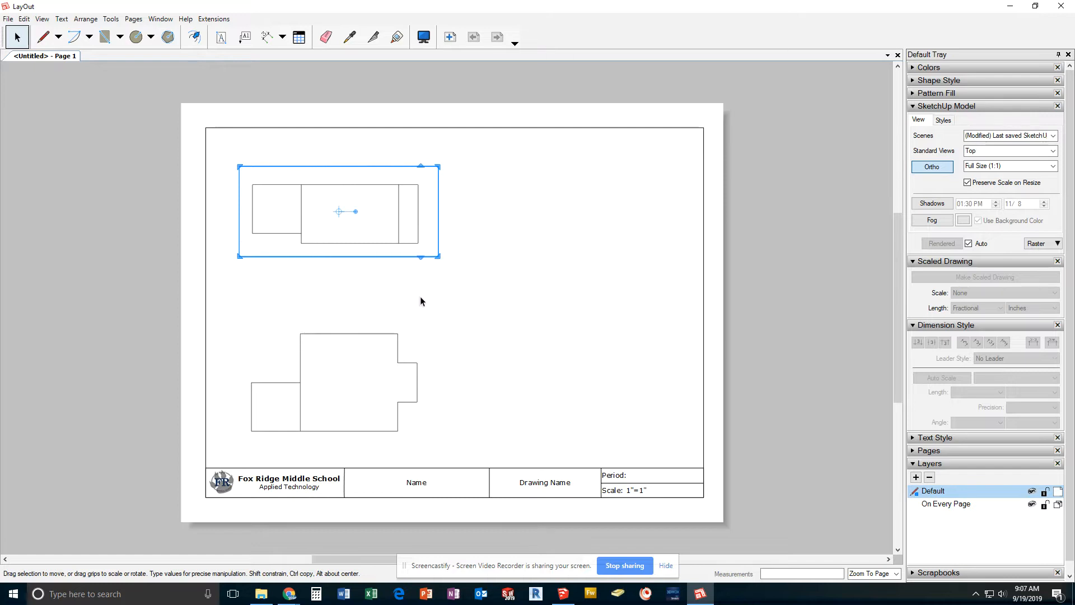
left_click_drag(354, 170, 355, 160)
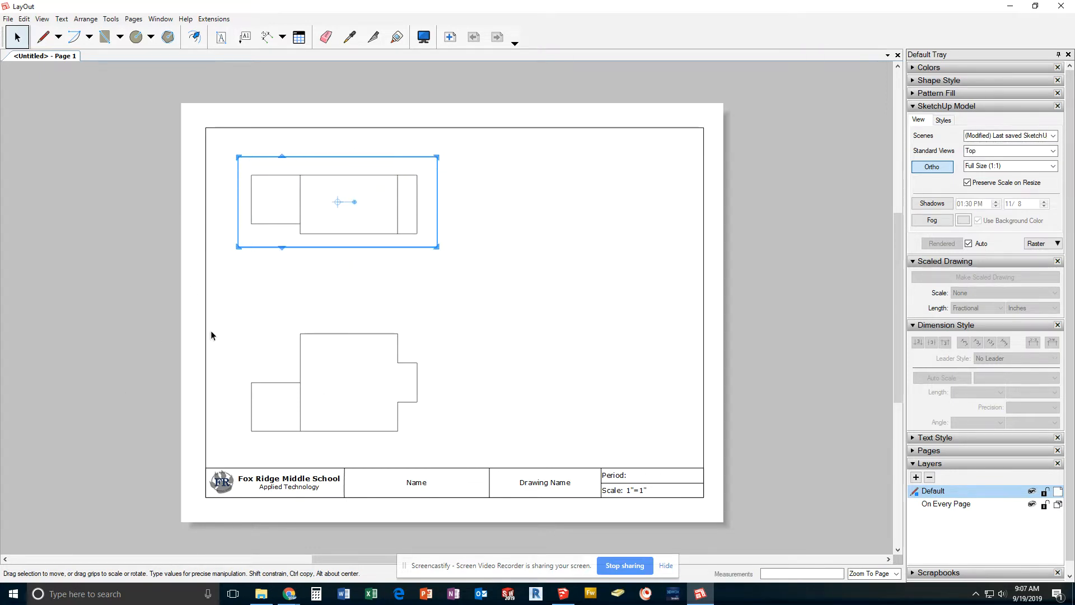
left_click(102, 284)
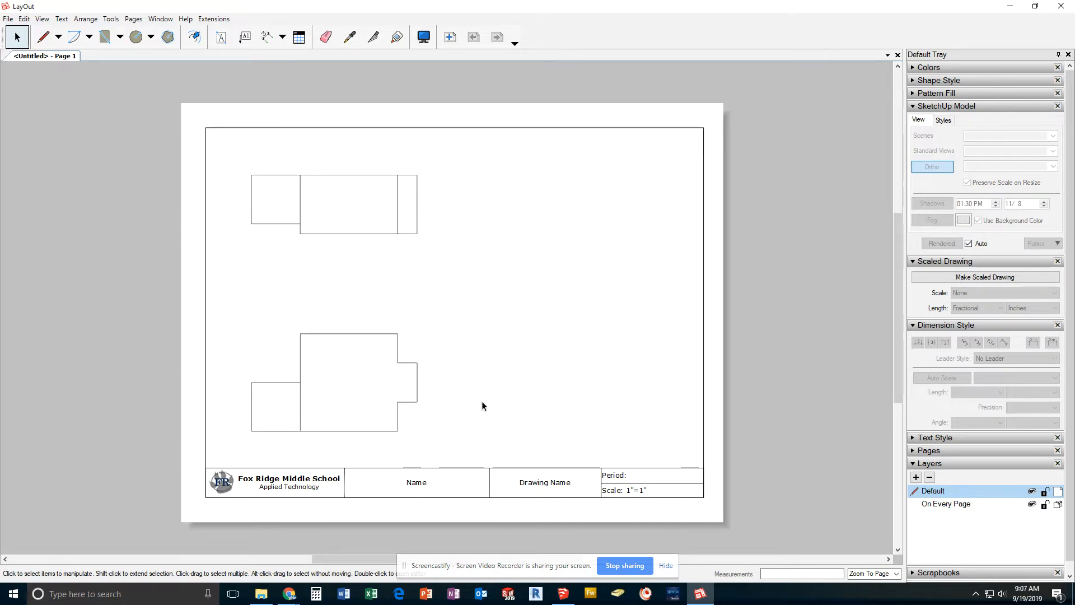
Step: Copy the front view across to the sheet's lower-right area and set the copy to the Right standard view
left_click(398, 346)
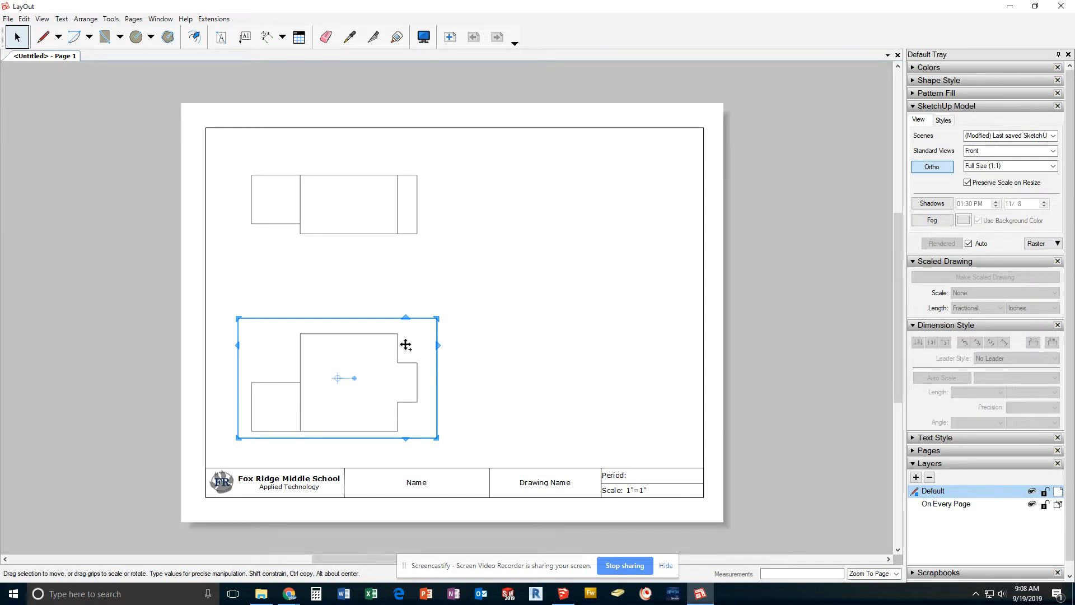
left_click_drag(405, 345, 639, 350, "ctrl")
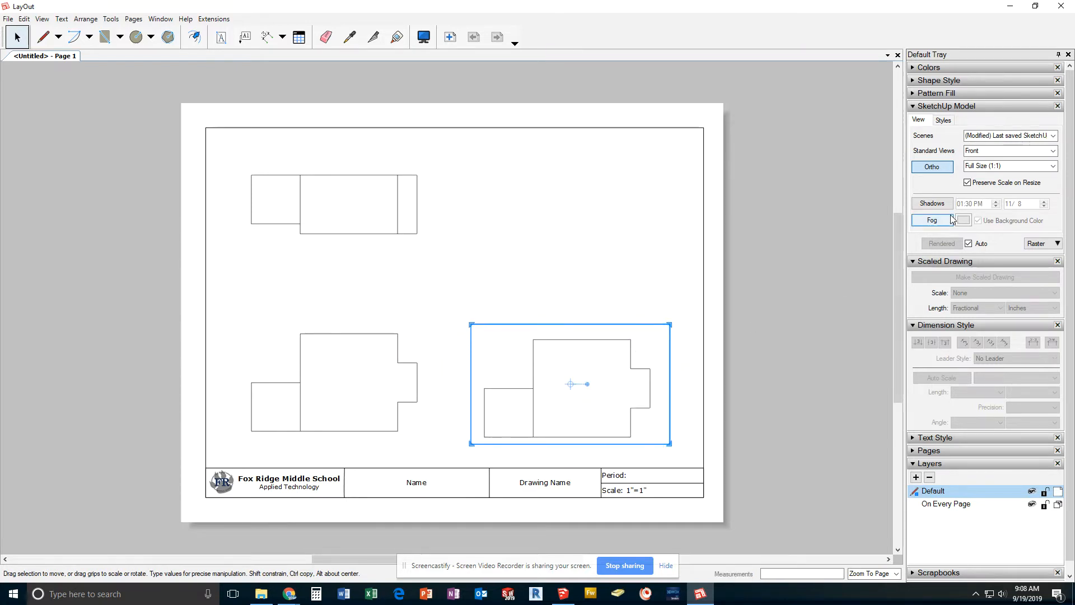
left_click(1053, 151)
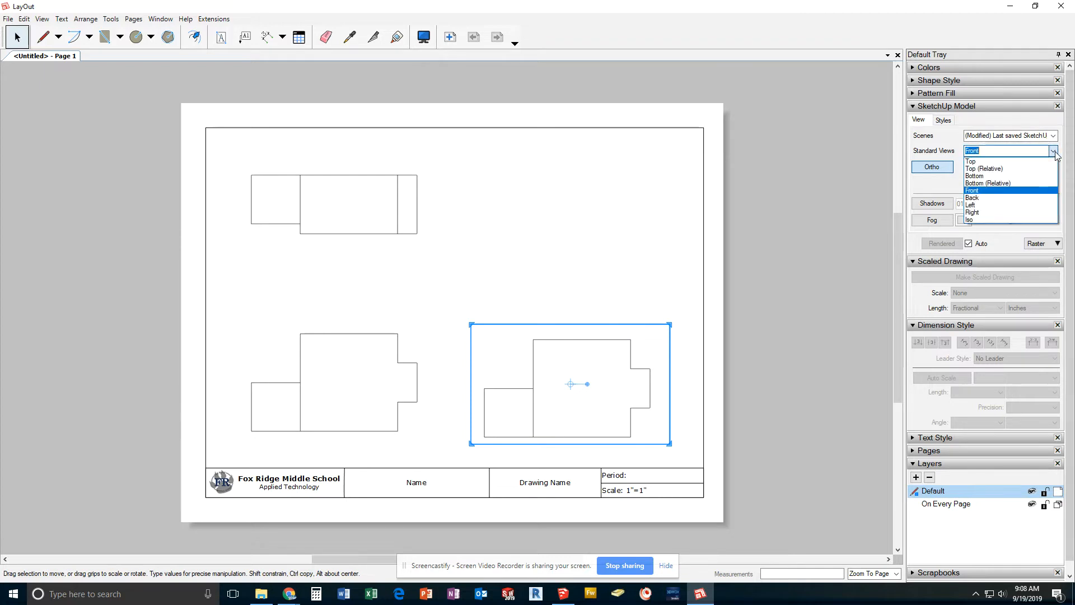
left_click(991, 211)
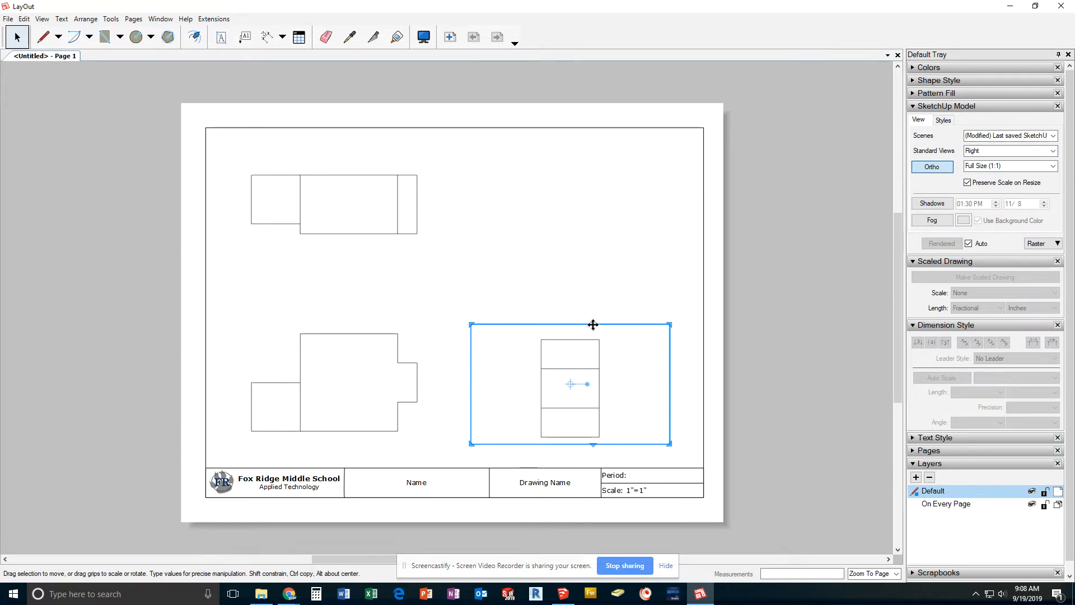
left_click_drag(593, 324, 613, 324)
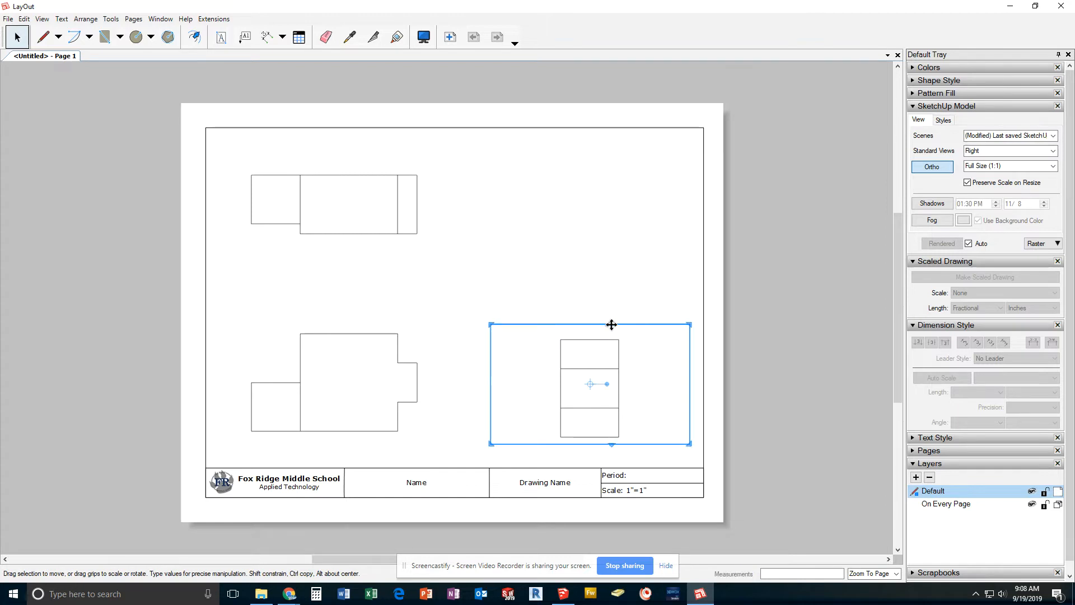
left_click(767, 335)
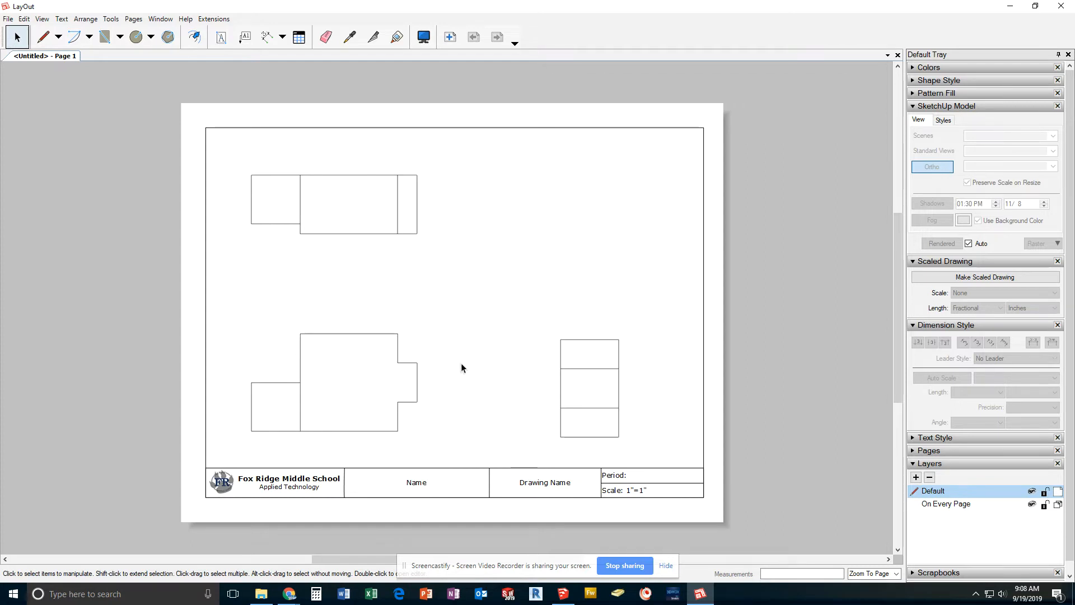
Step: Copy the front view to the sheet's upper-right corner and set the copy to the Iso standard view
left_click(379, 336)
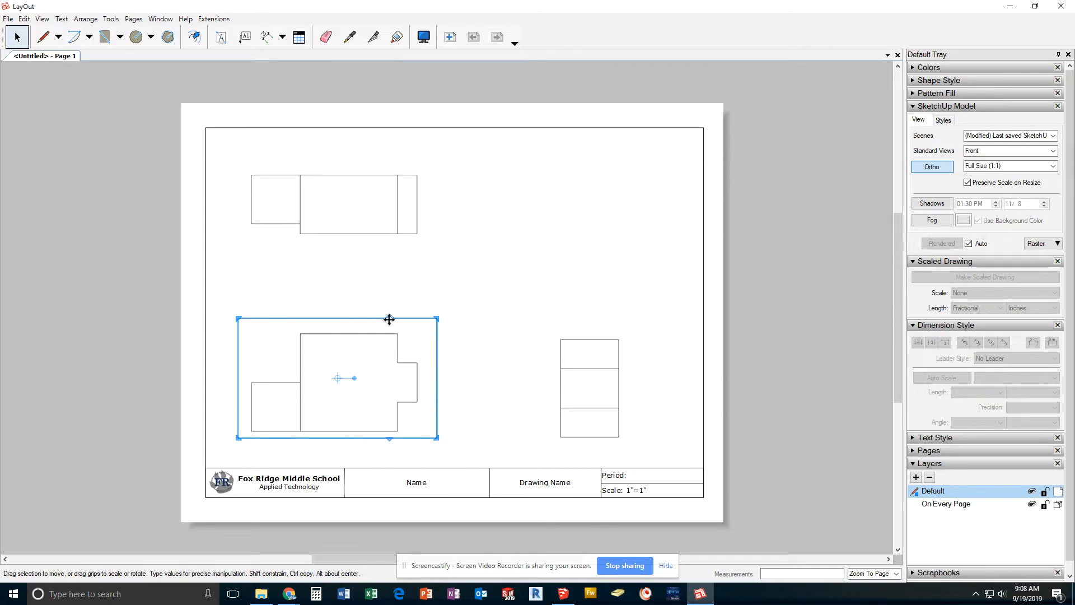
left_click_drag(389, 319, 644, 149)
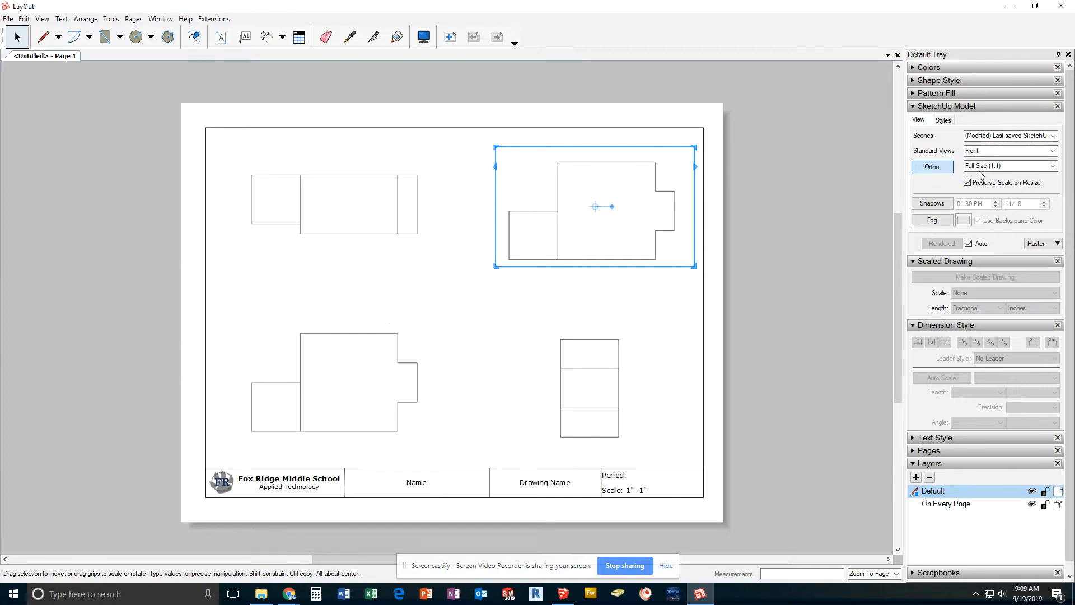
left_click(1054, 151)
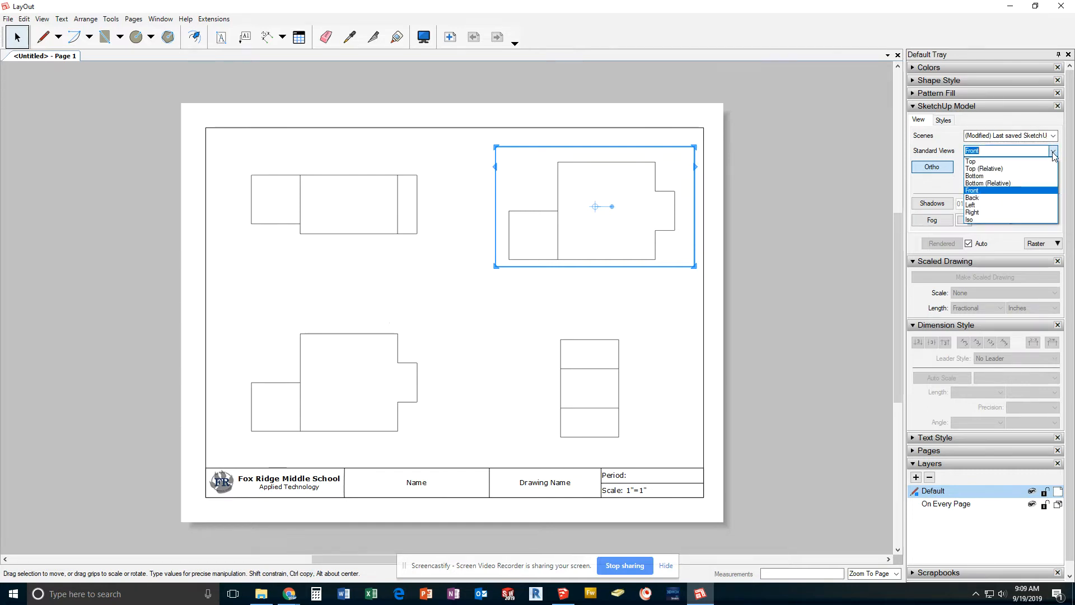
left_click(979, 221)
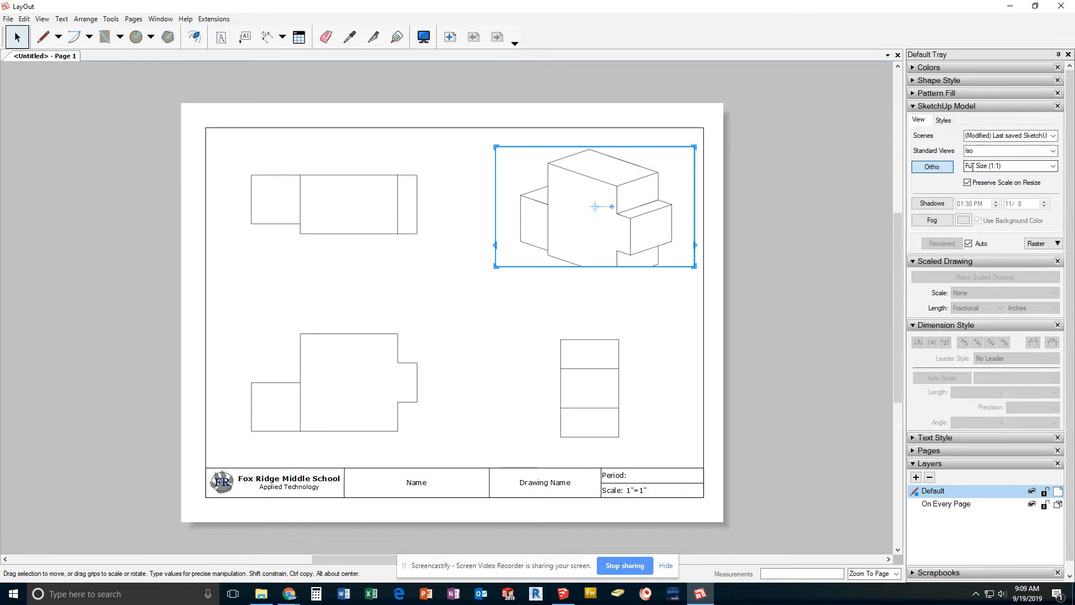
Step: Scale the isometric view to 1/2" = 1" (1 = 2) and shrink its frame closely around the block in the sheet's upper-right corner
left_click(1053, 167)
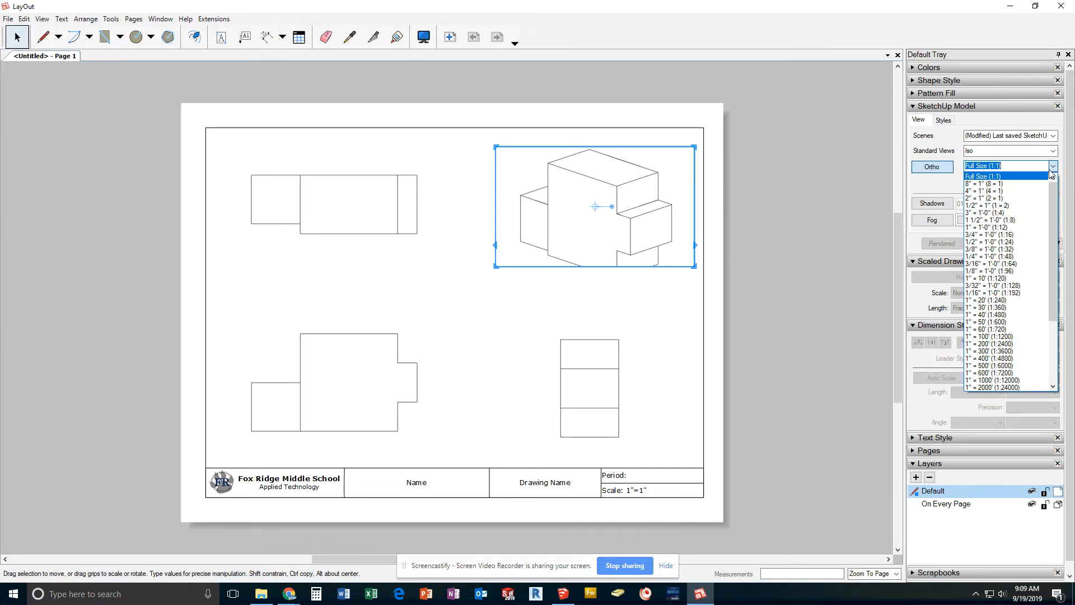
left_click(981, 206)
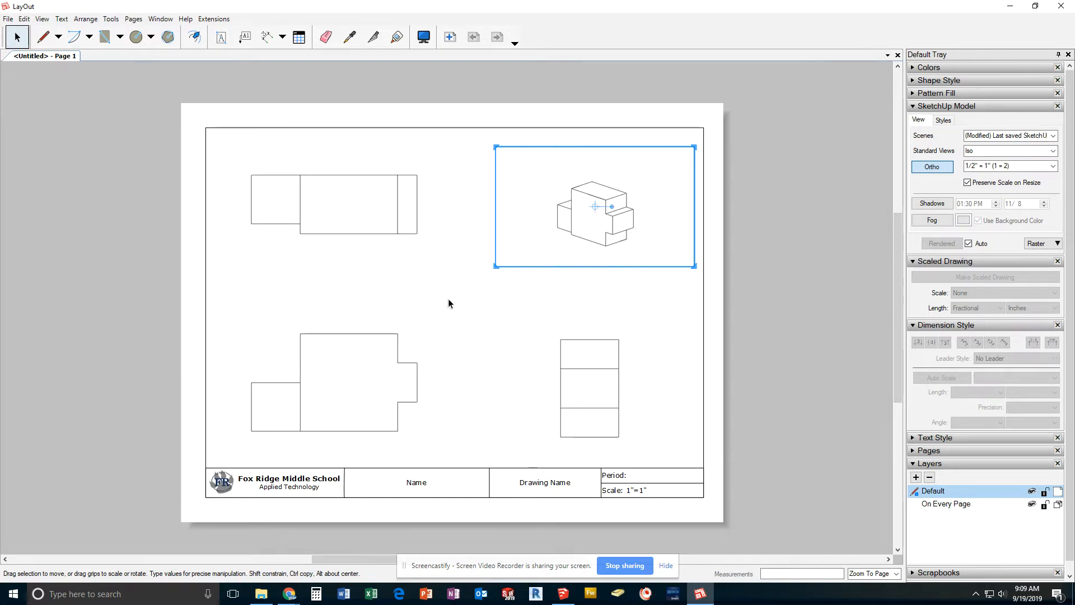
left_click_drag(494, 267, 550, 256)
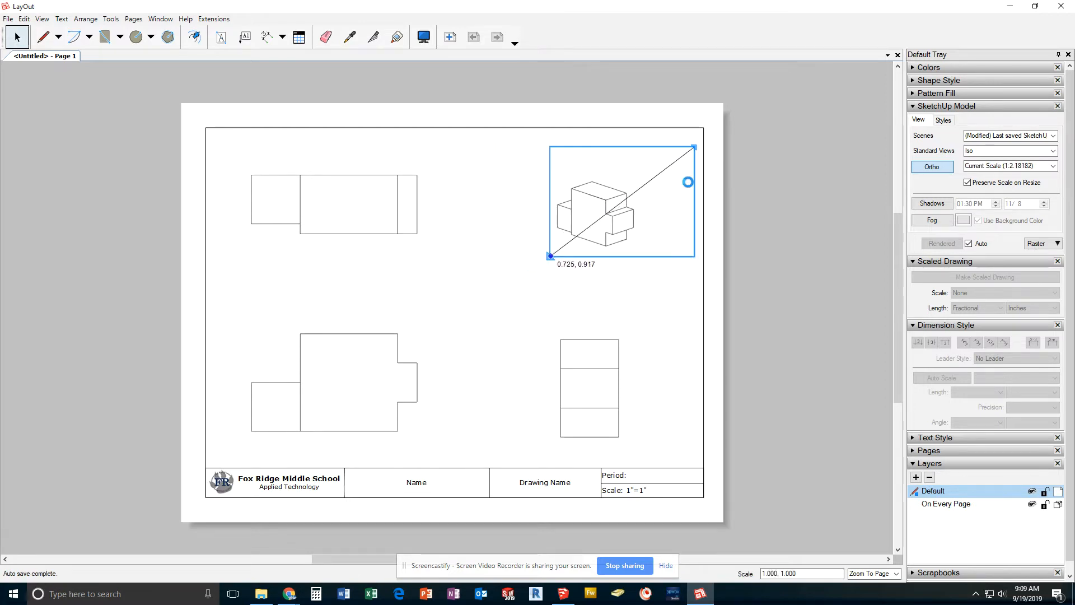
mouse_move(658, 164)
left_mouse_down()
mouse_move(615, 177)
mouse_move(650, 150)
left_mouse_up()
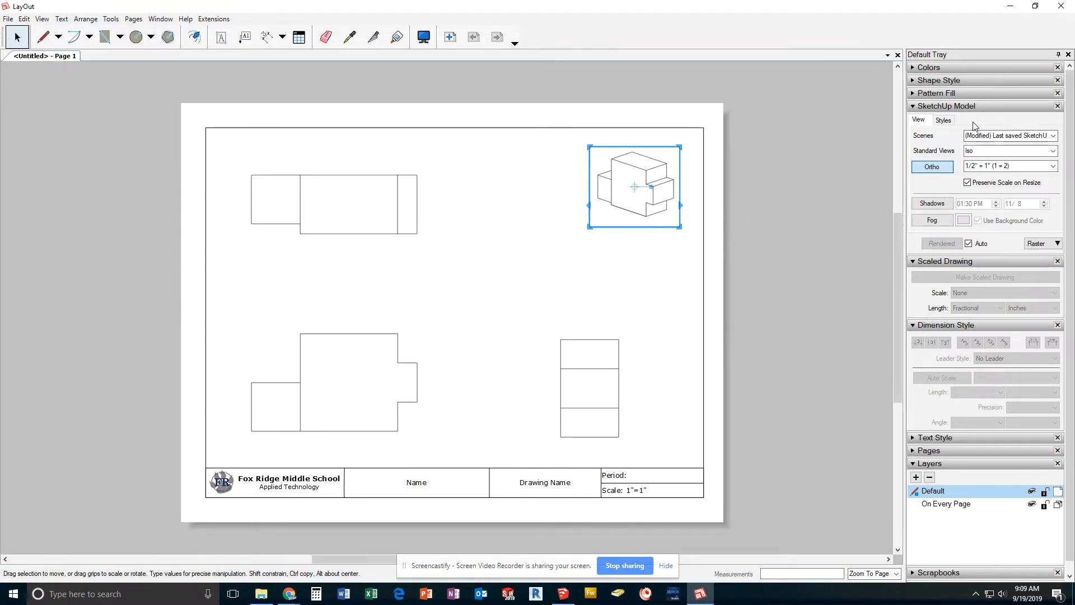
Step: Apply the Shaded style from the Default Styles collection to the isometric view
left_click(944, 121)
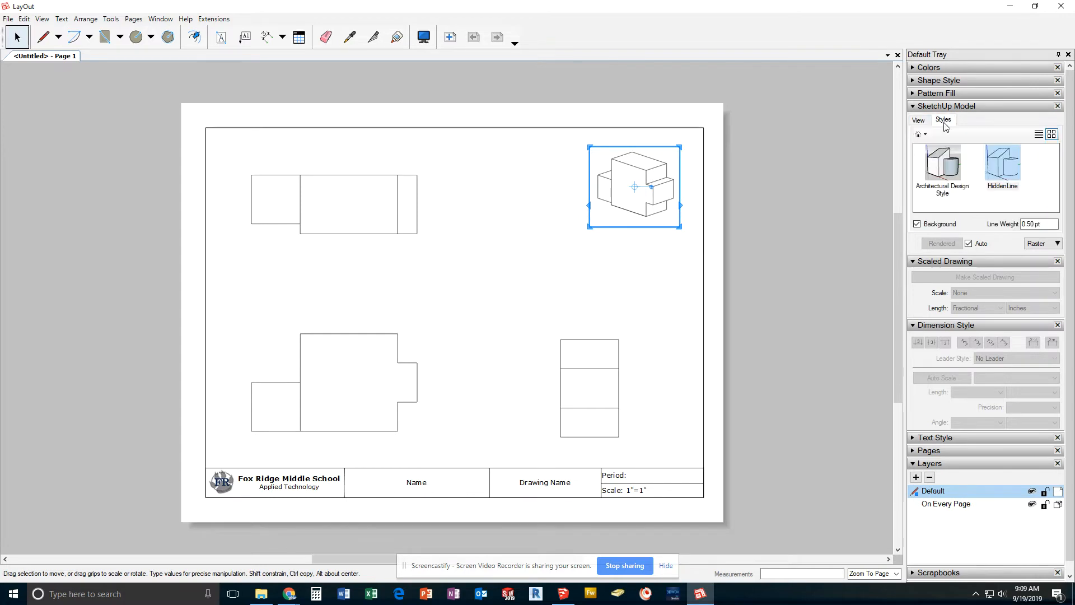
left_click(921, 134)
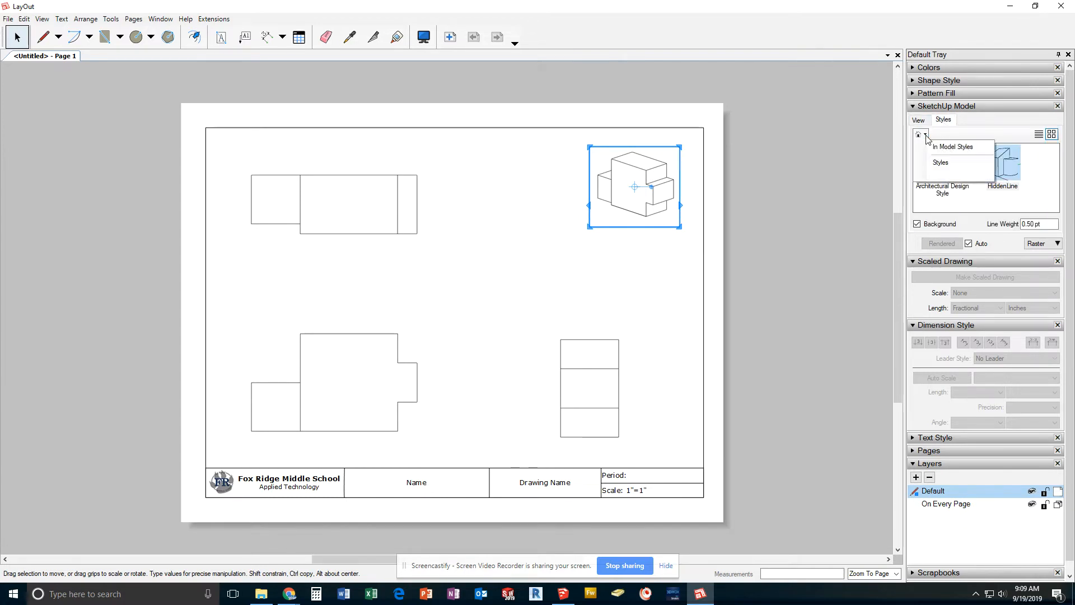
left_click(941, 163)
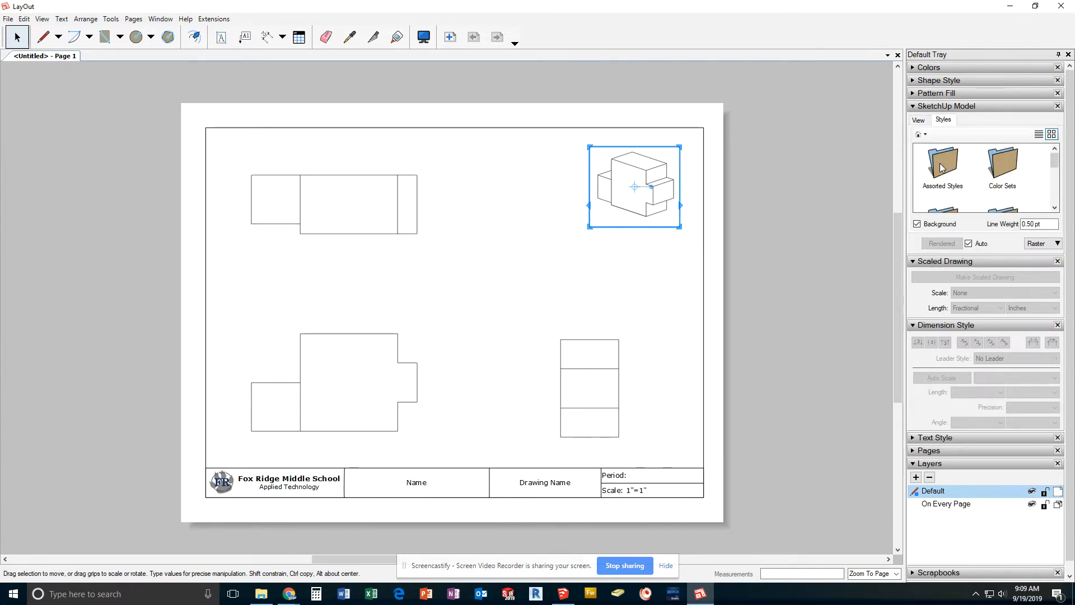
left_click(1054, 209)
left_click(1055, 208)
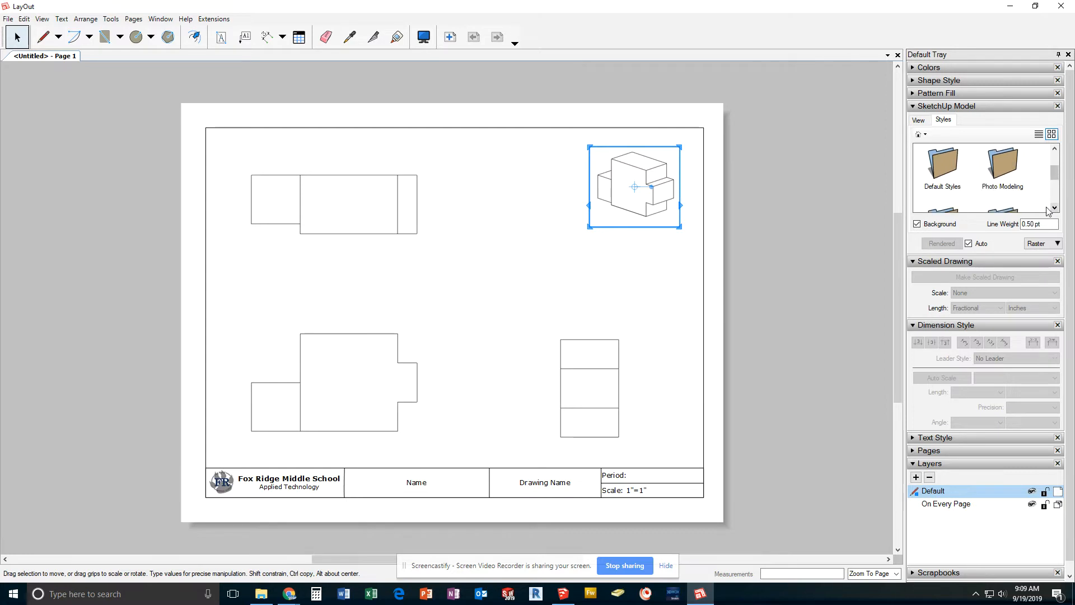
double_click(944, 167)
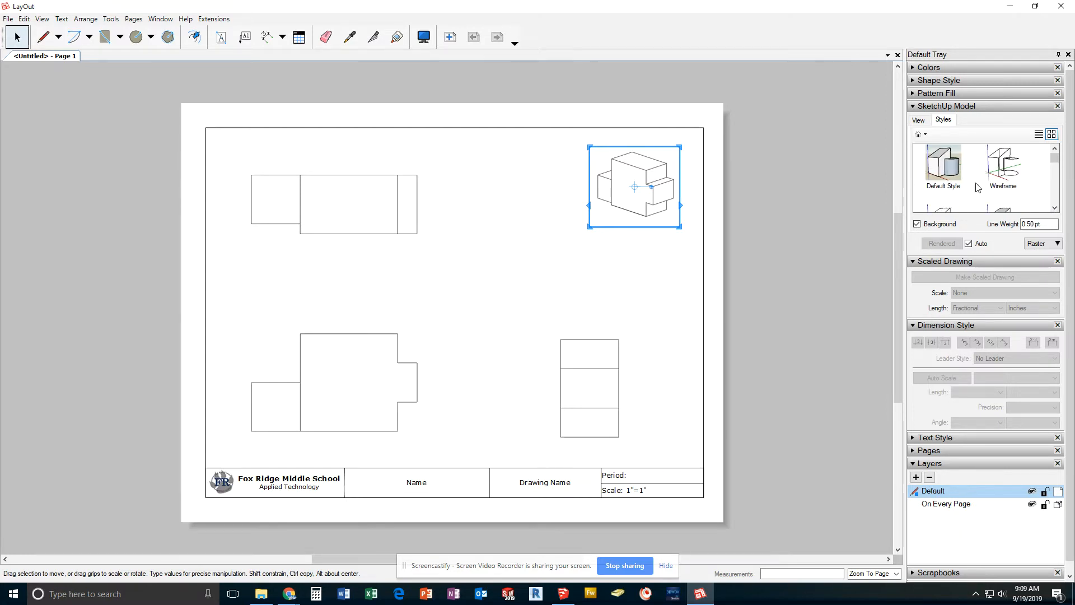
left_click(1055, 209)
left_click(1055, 209)
left_click(1053, 148)
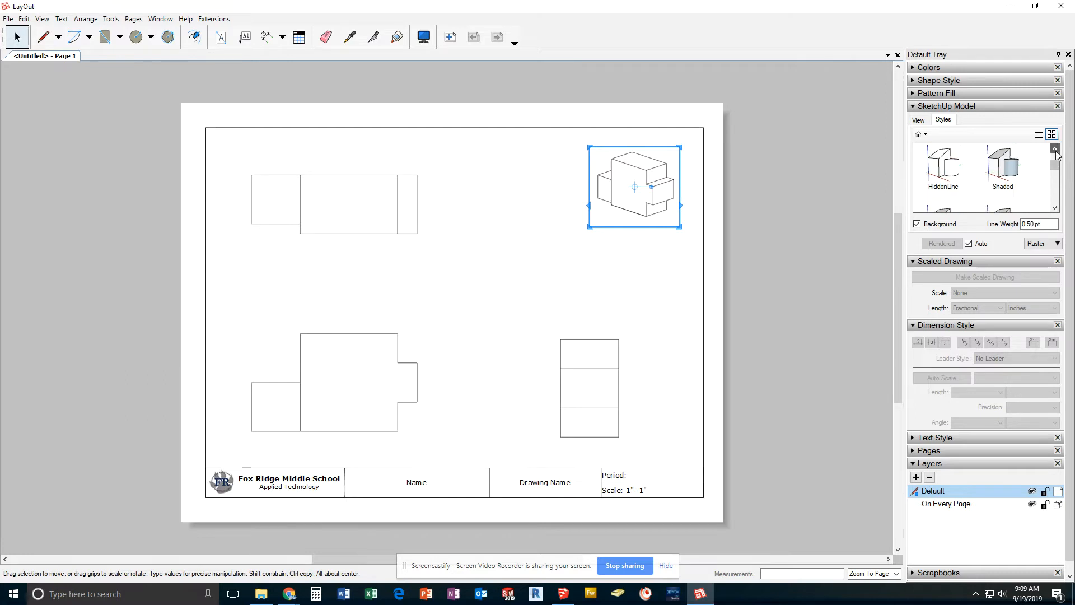
left_click(1004, 168)
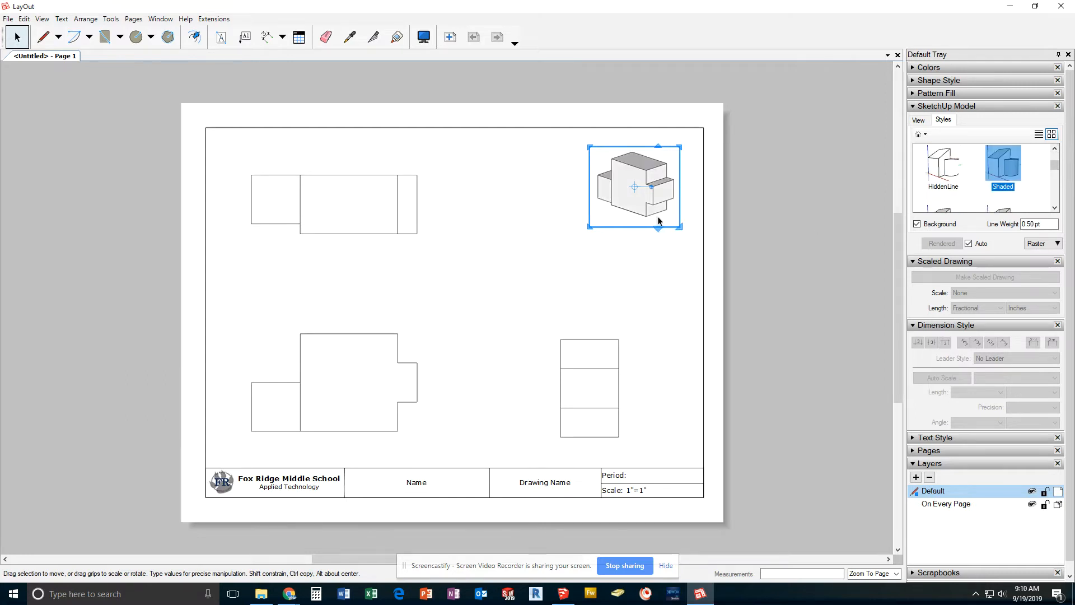
left_click(795, 261)
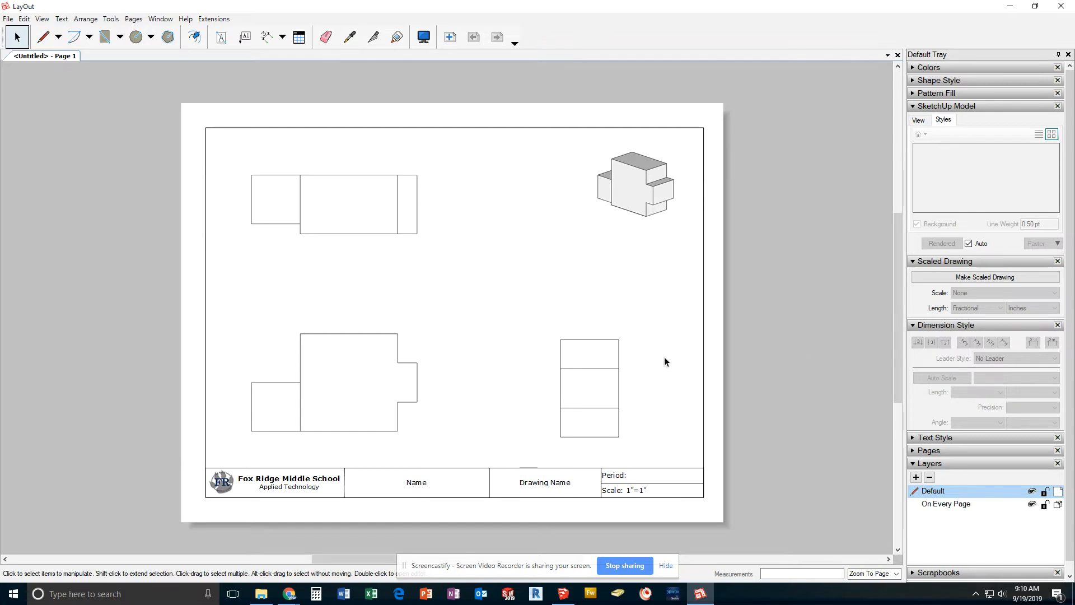
Step: Configure linear dimensions to use decimal millimetres with 1 mm precision
left_click(266, 39)
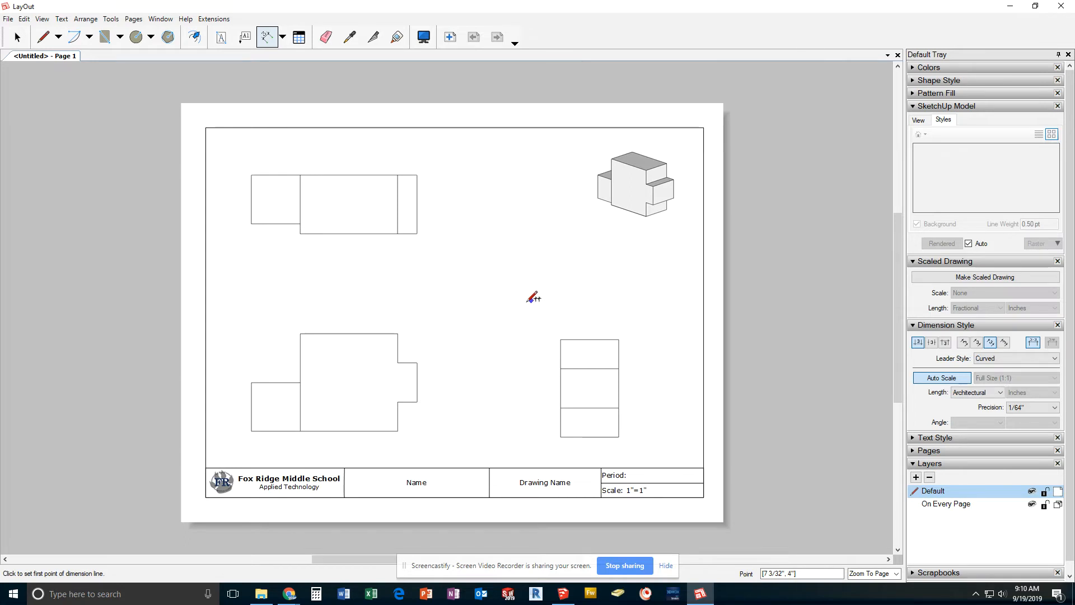
left_click(560, 340)
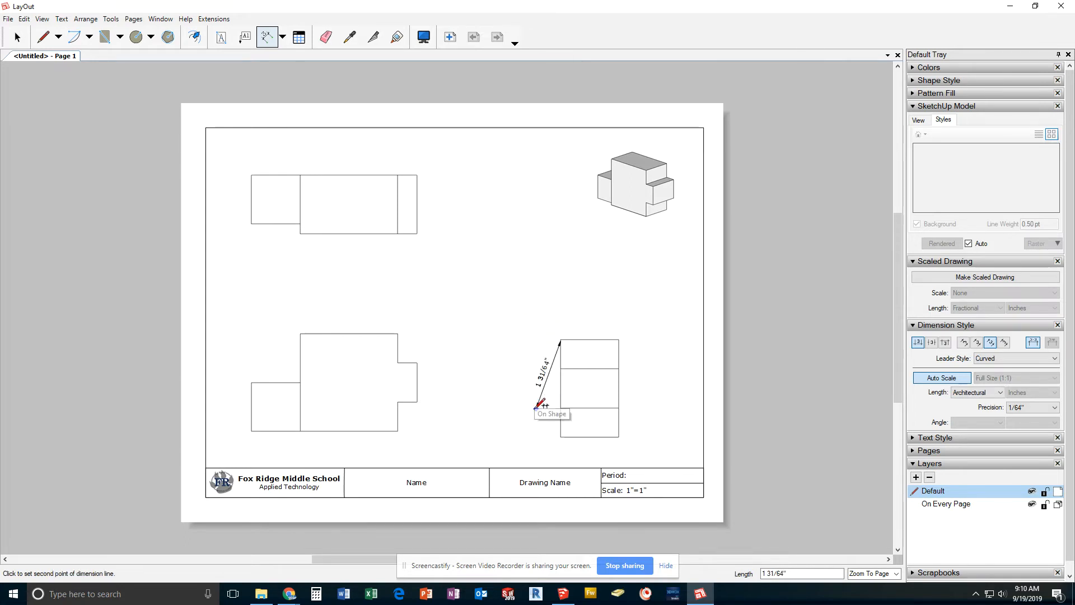
key("Escape")
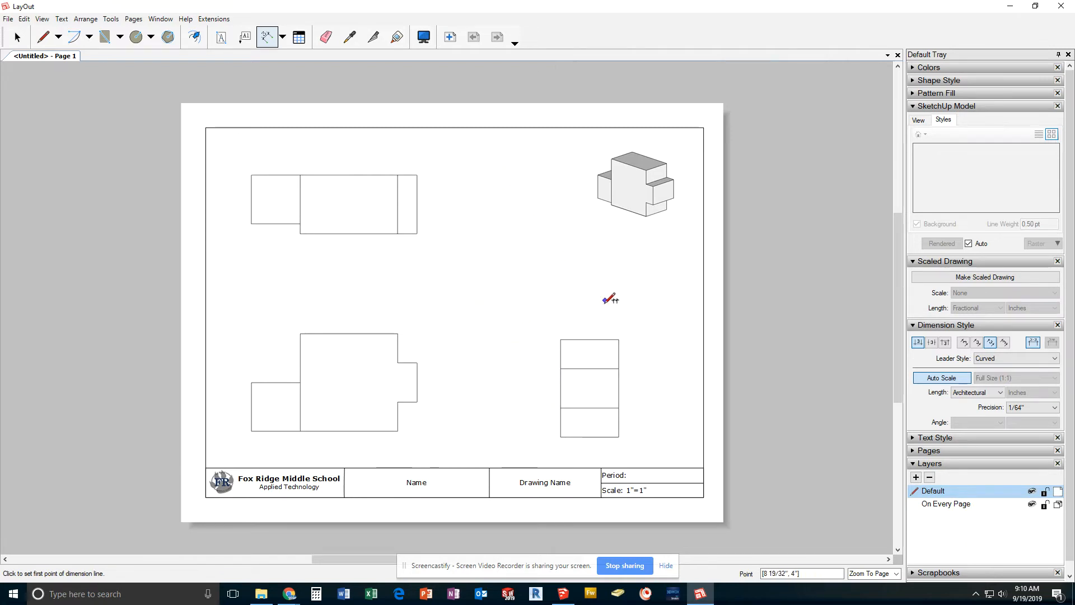
left_click(1000, 394)
left_click(964, 403)
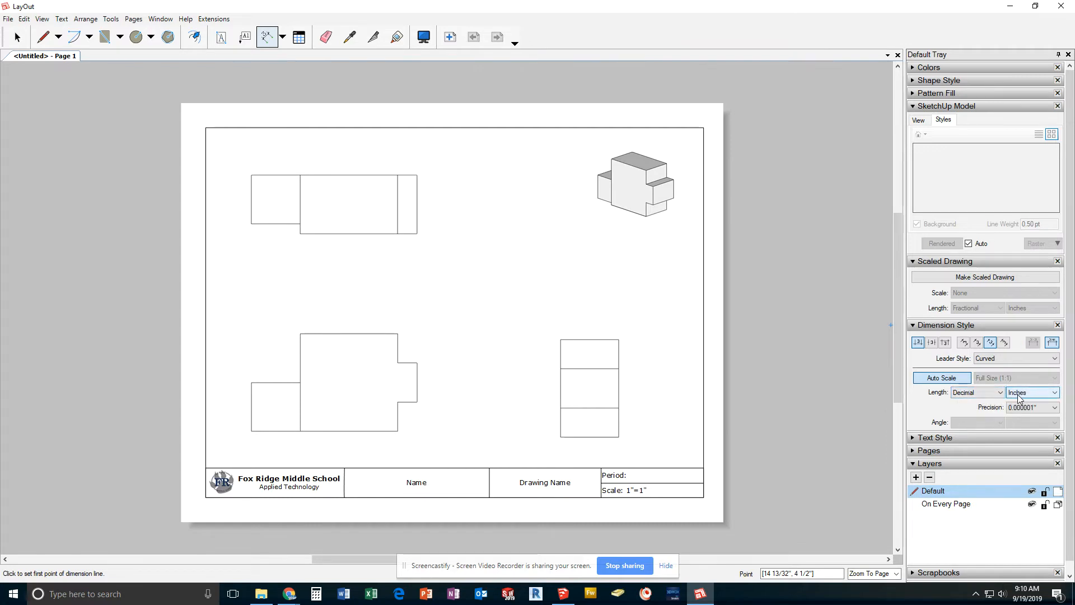
left_click(1053, 393)
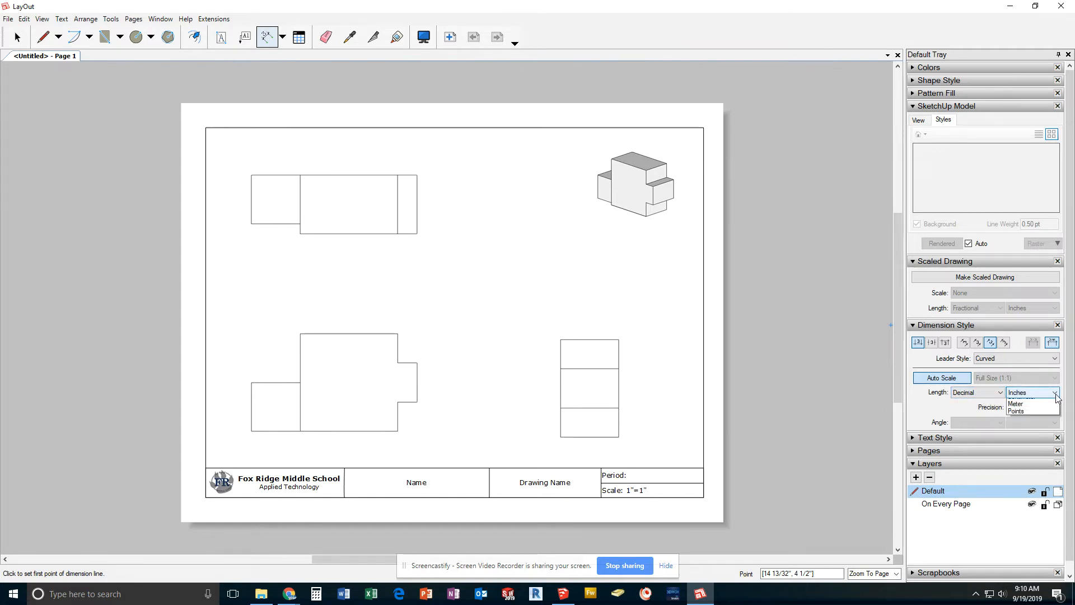
left_click(1044, 418)
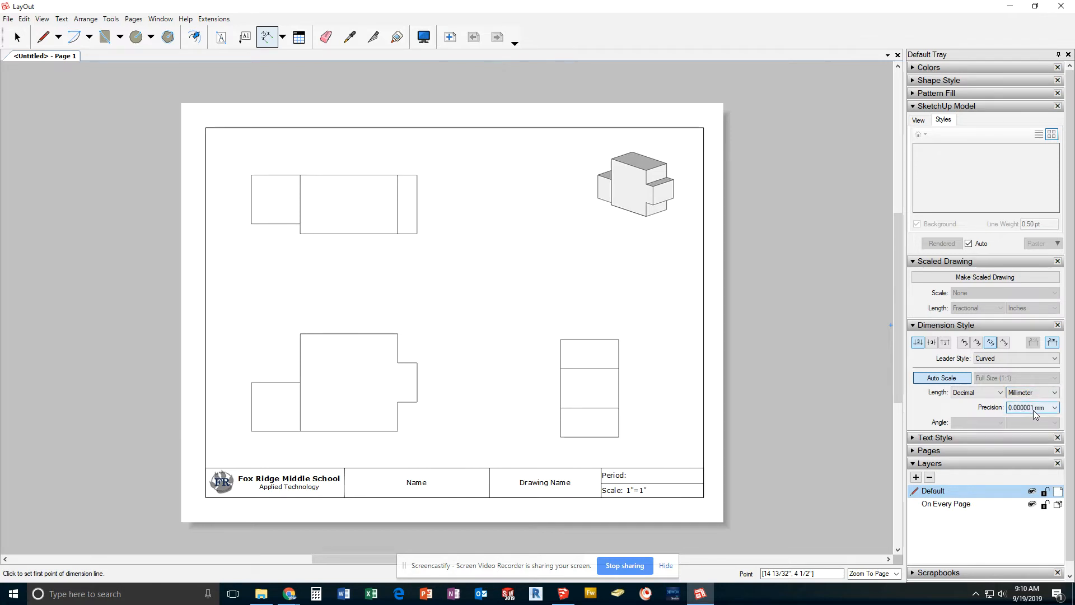
left_click(1056, 408)
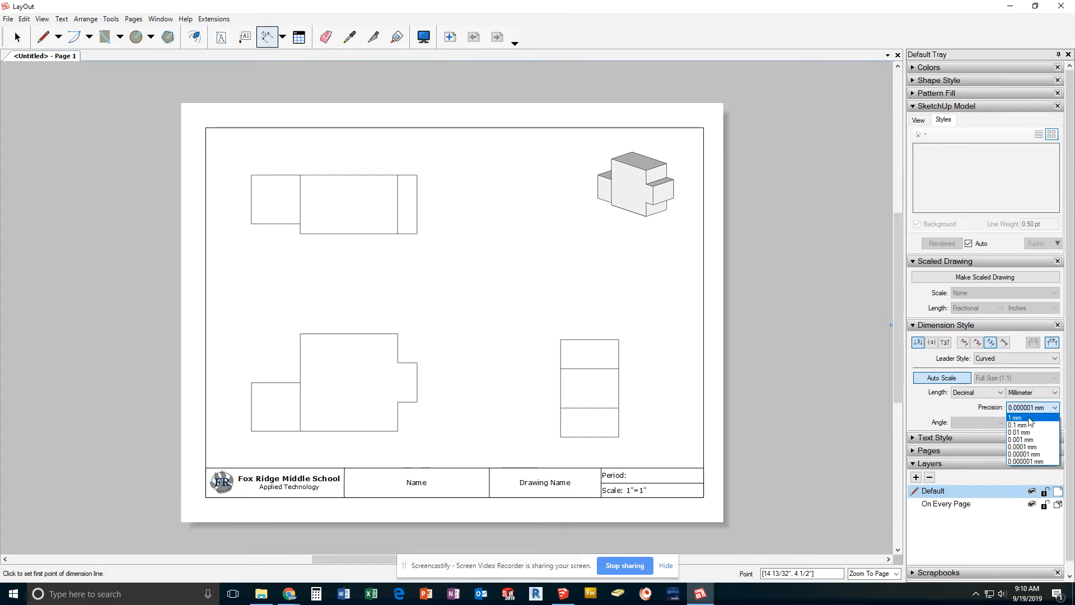
left_click(1030, 419)
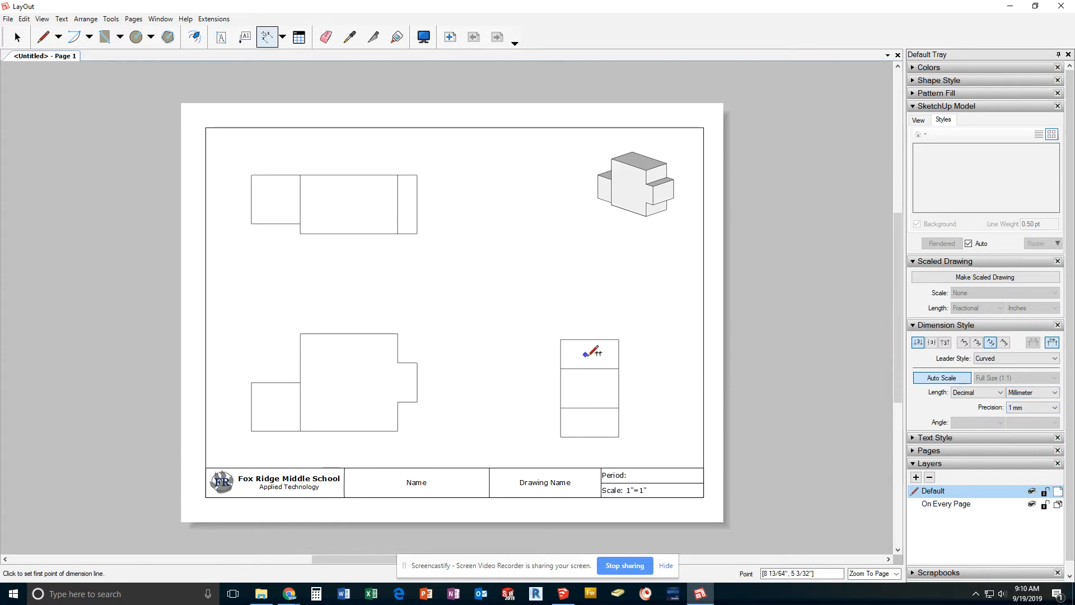
Step: Dimension the overall height of the right side view along its left edge, placing the dimension line outside the view
left_click(560, 339)
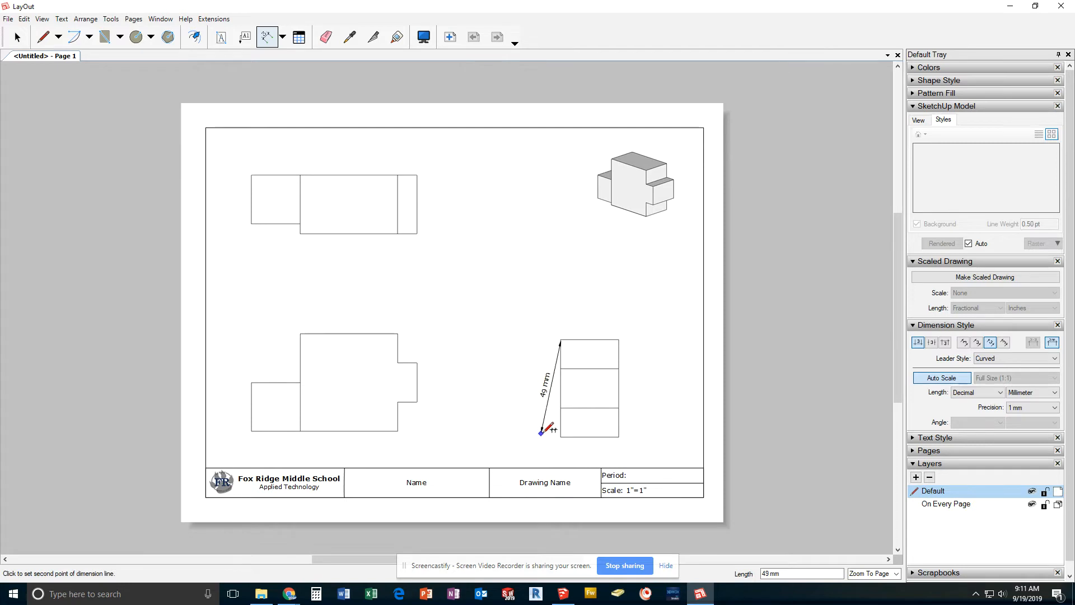
left_click(561, 436)
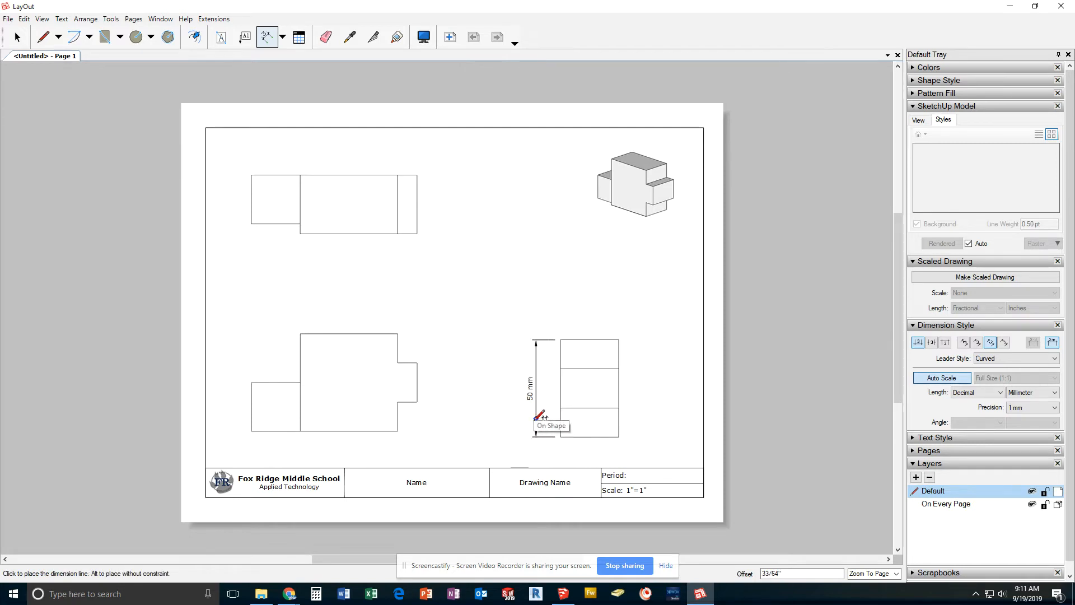
left_click(537, 418)
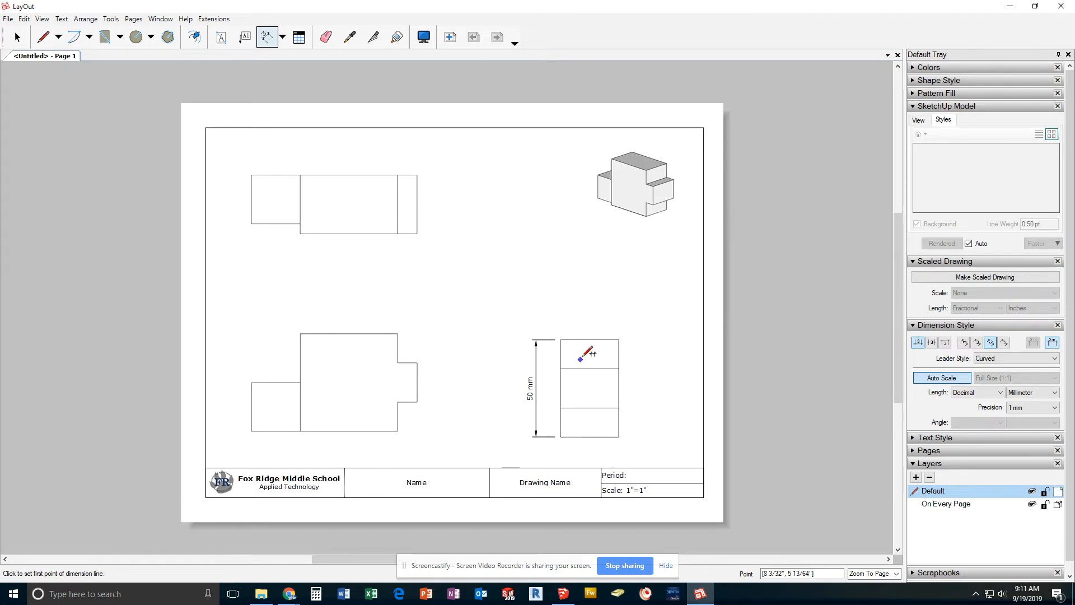
left_click(619, 339)
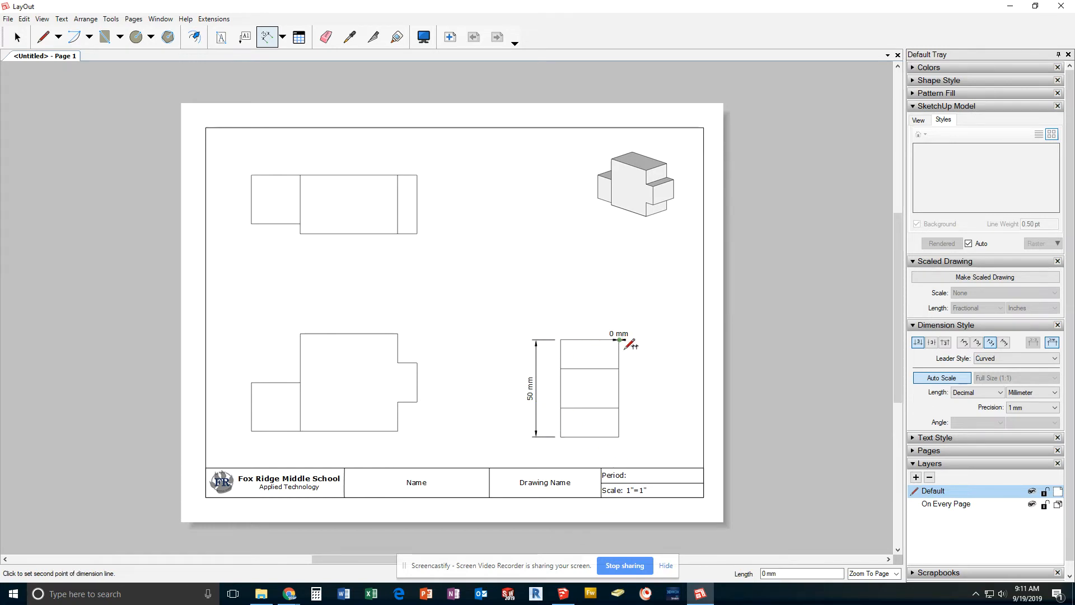
left_click(620, 437)
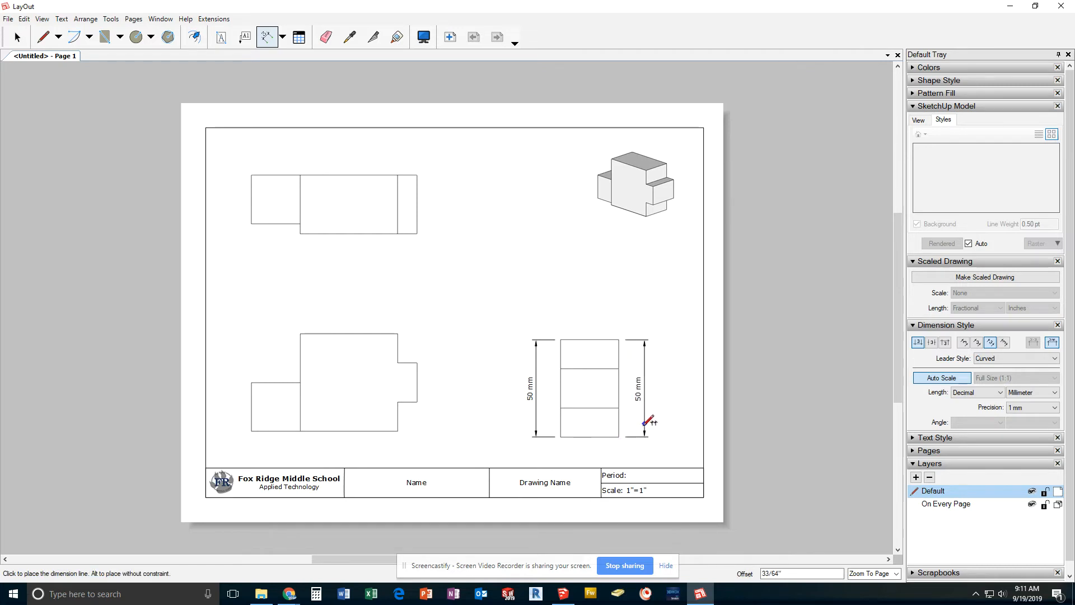
key("Escape")
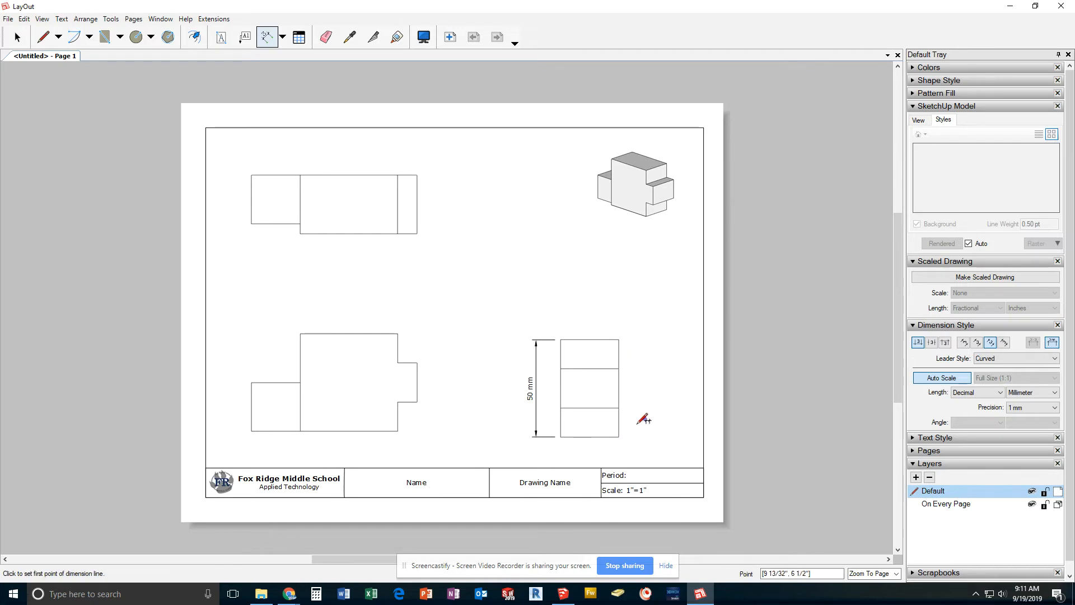
left_click(397, 333)
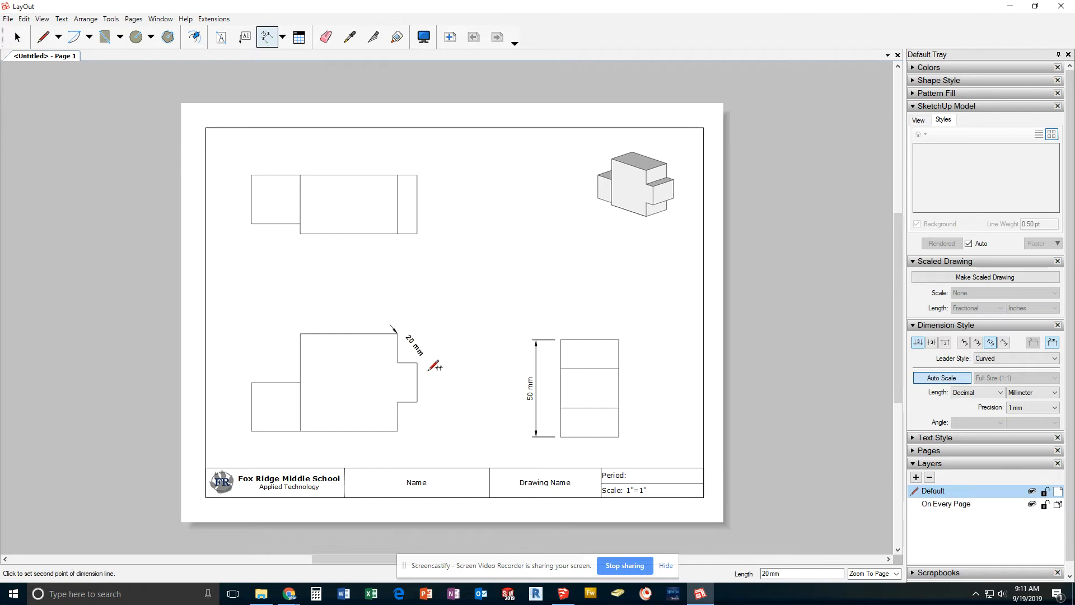
left_click(398, 430)
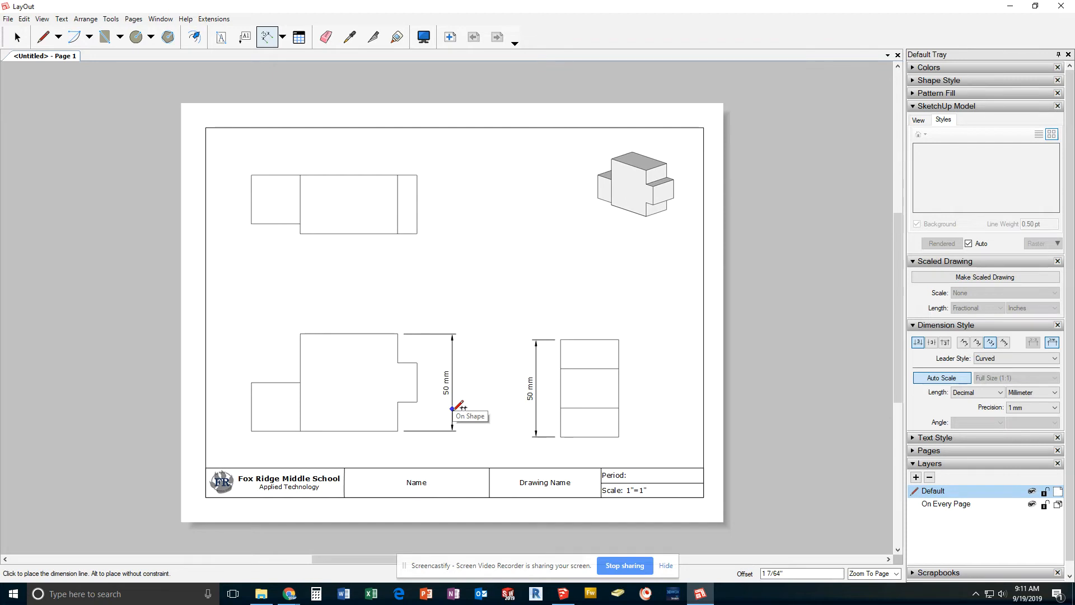
key("Escape")
Step: Dimension the width of the main block in the front view, placing the dimension line just above its top edge
left_click(397, 334)
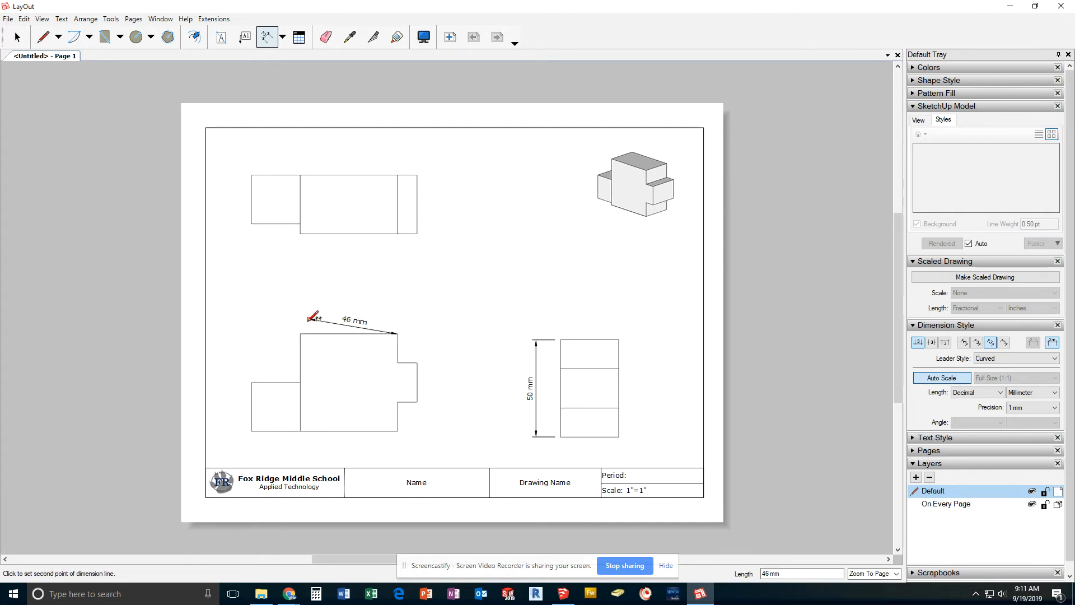
left_click(301, 334)
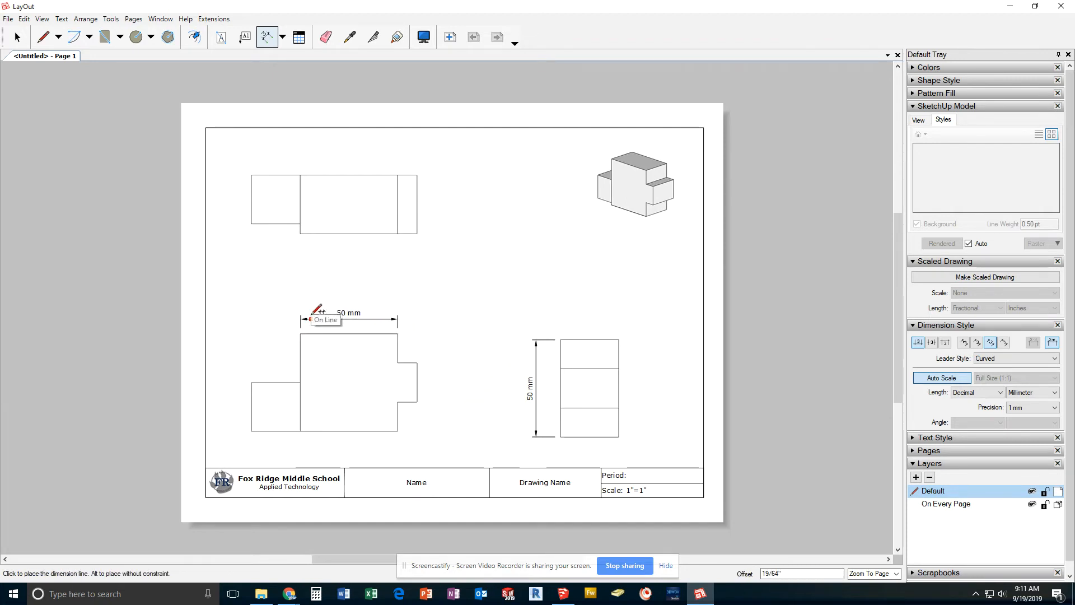
left_click(313, 315)
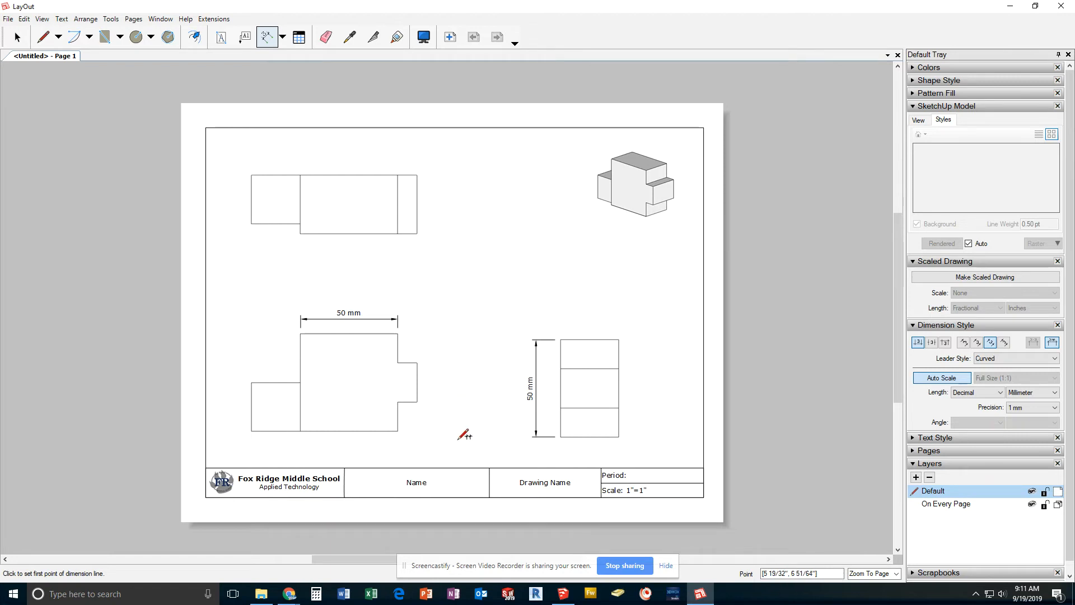
Step: Dimension the right tab's height in the front view and the vertical distance from its underside to the block's base, both outside the view
left_click(417, 363)
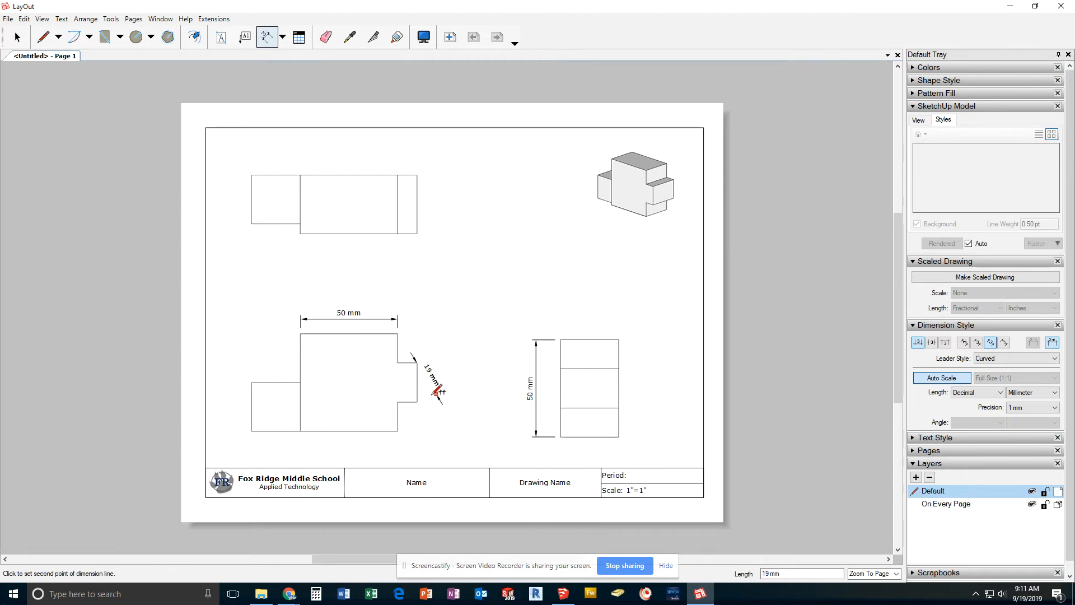
left_click(417, 401)
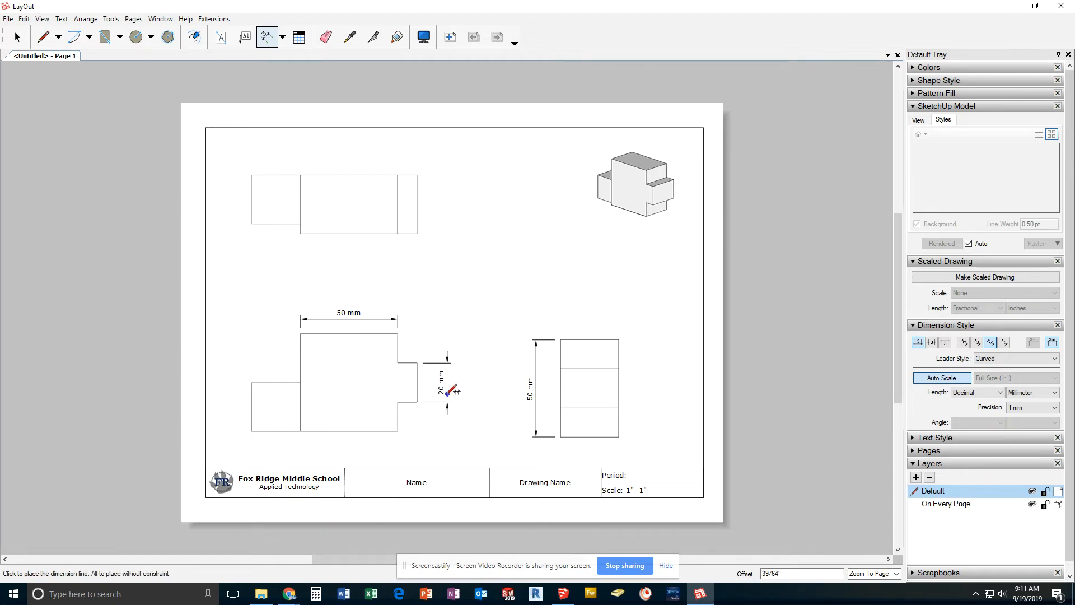
left_click(448, 389)
left_click(417, 401)
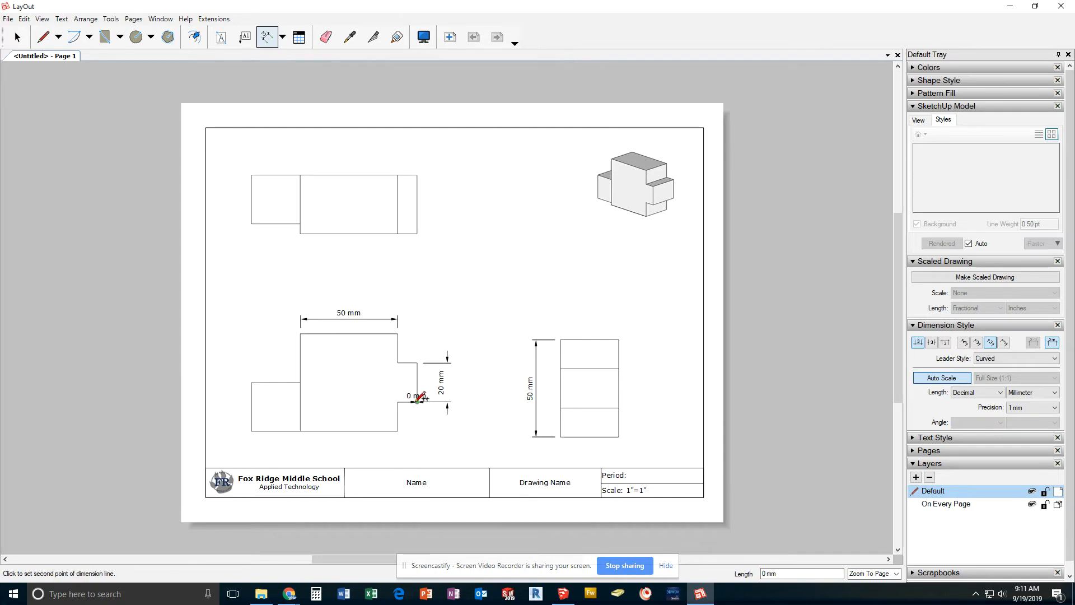
left_click(397, 430)
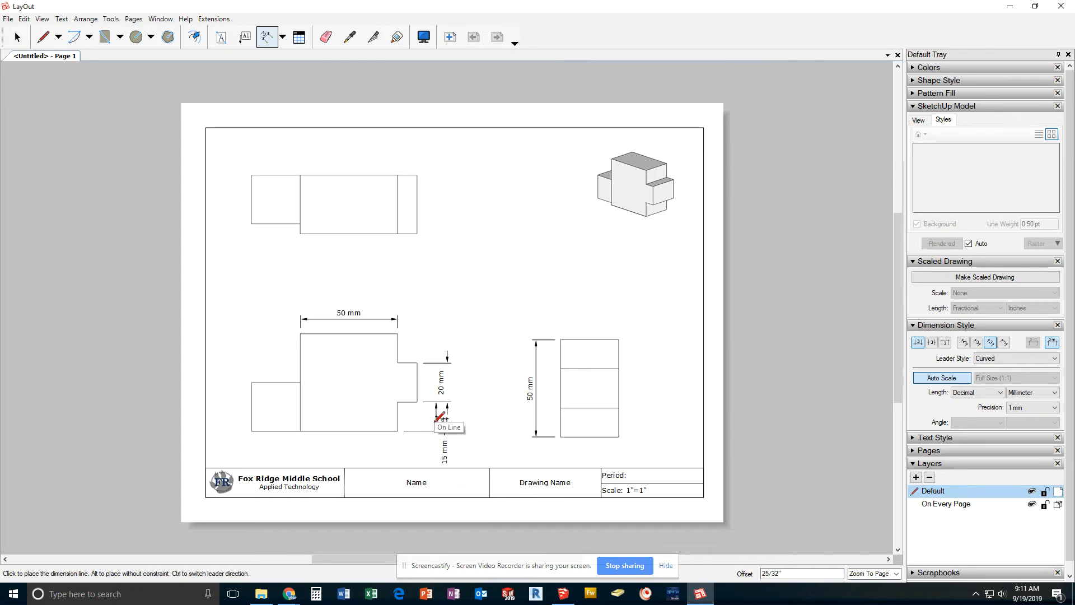
left_click(441, 418)
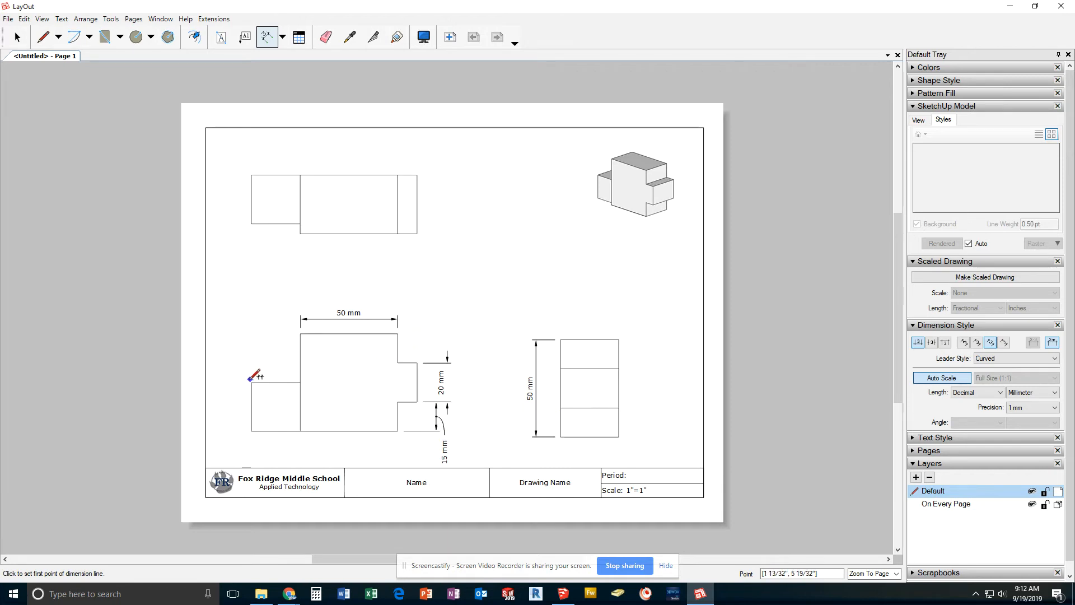
Step: Dimension the widths of the left block and the right tab in the top view, placing both dimension lines below the view
left_click(252, 223)
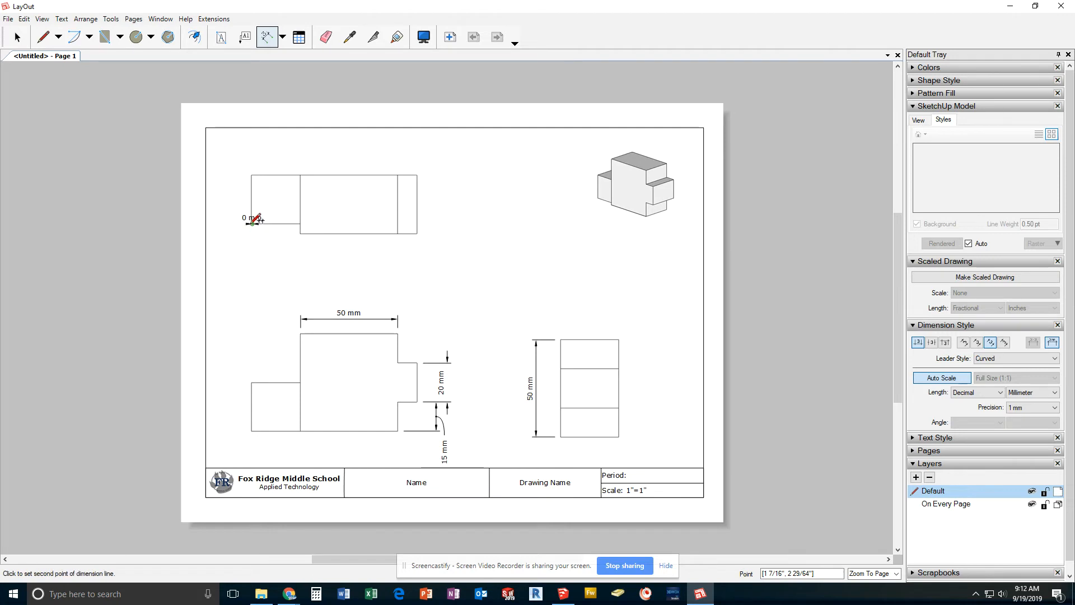
left_click(300, 223)
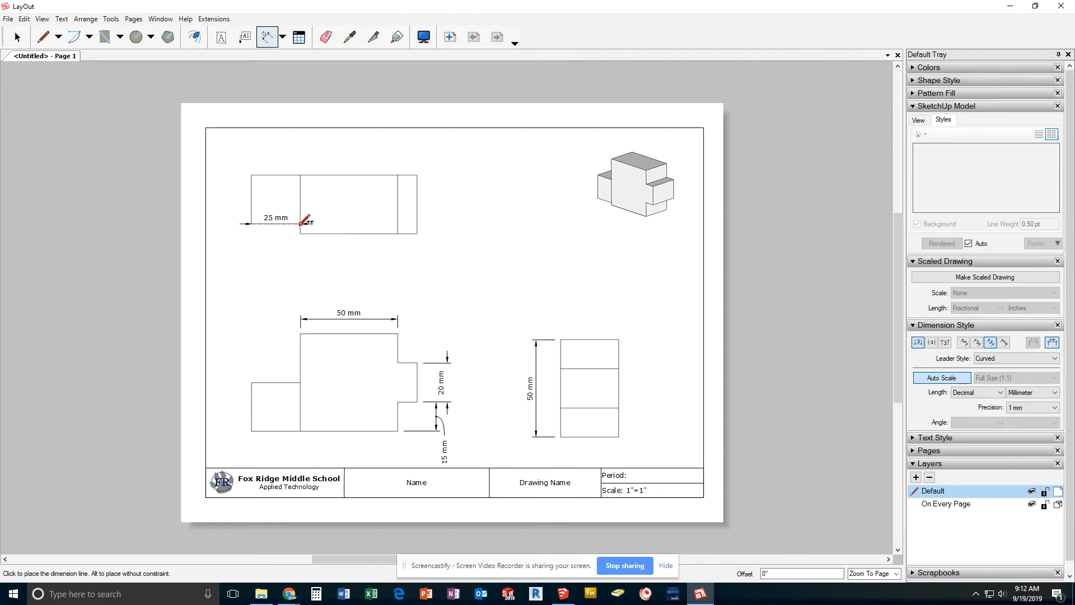
left_click(285, 264)
left_click(417, 234)
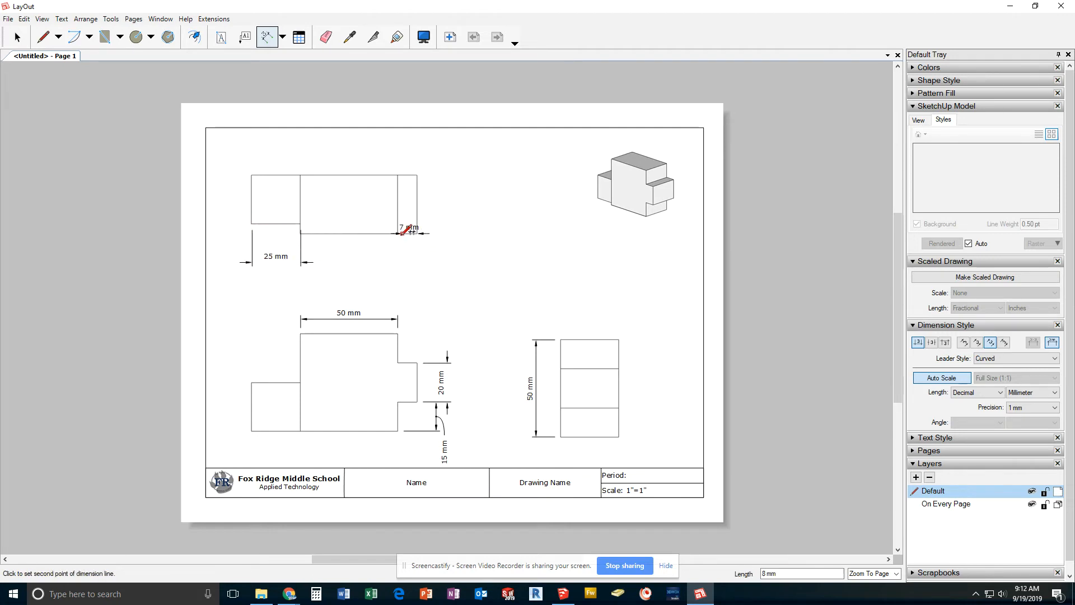
left_click(398, 234)
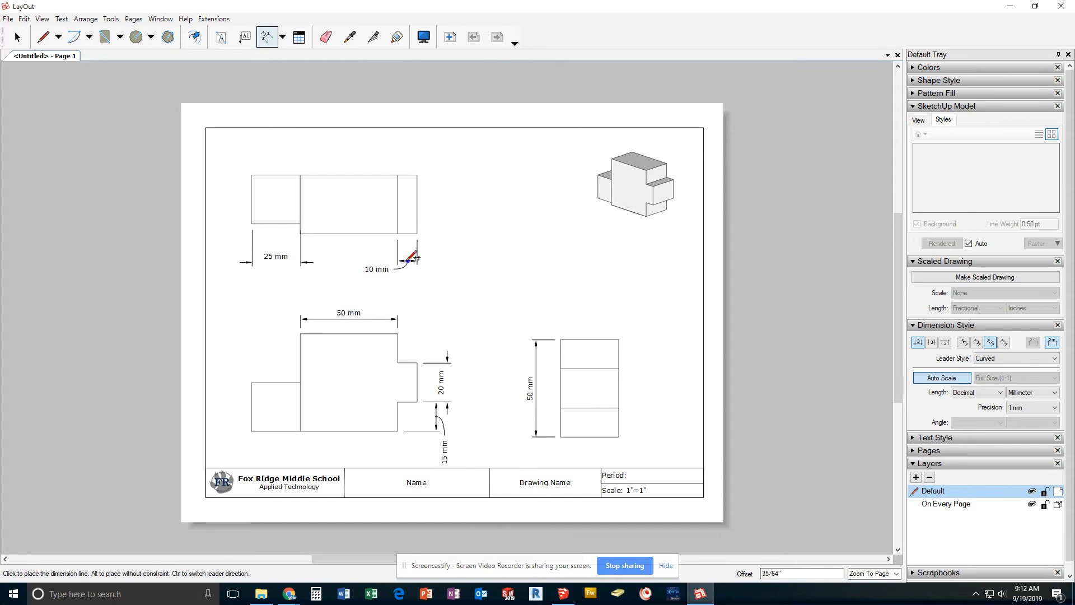
left_click(408, 246)
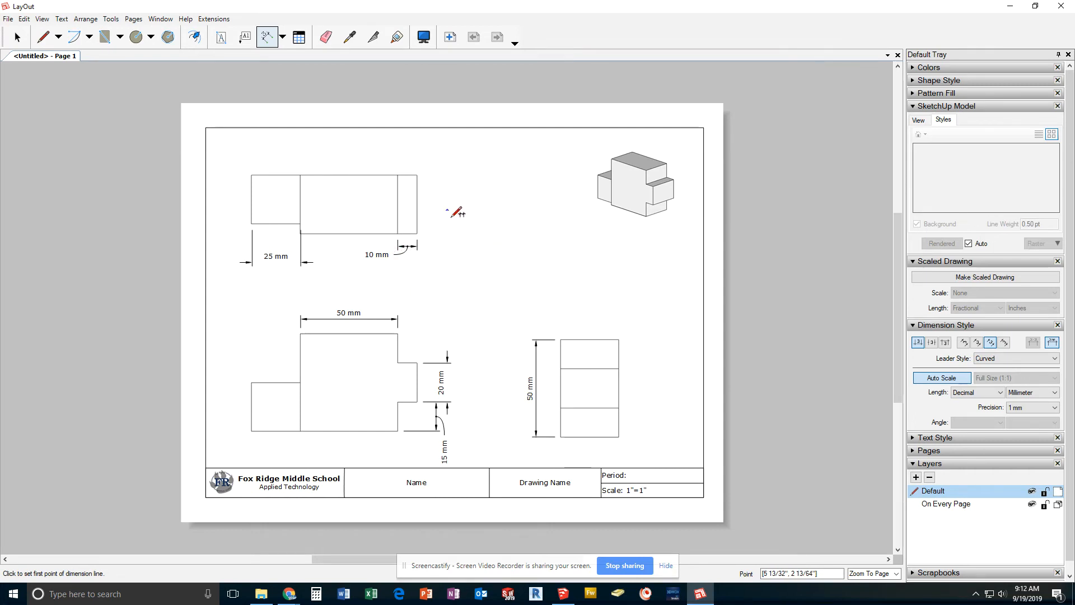
Step: Dimension the width of the right side view along its top edge, placing the dimension line above the view
left_click(561, 339)
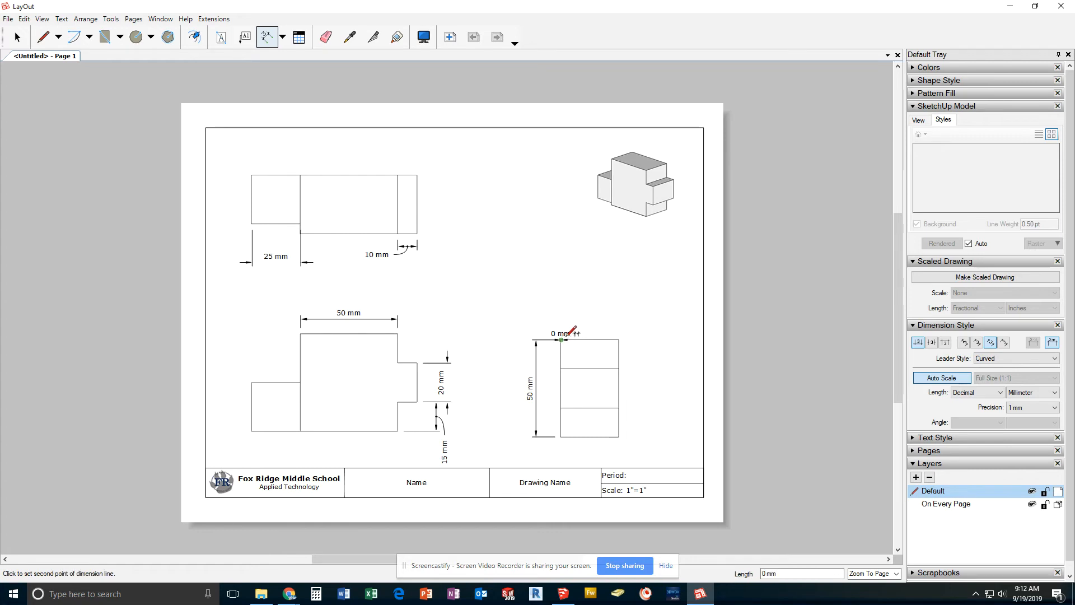
left_click(618, 340)
left_click(621, 314)
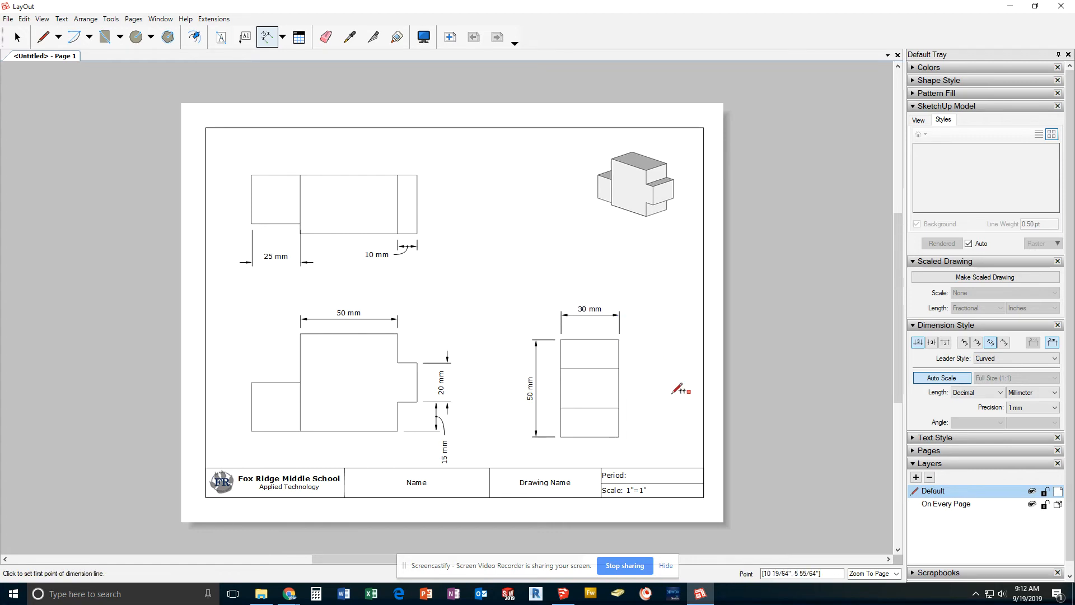
Step: Dimension the overall depth of the top view along its right edge, placing the dimension line outside the view
left_click(417, 175)
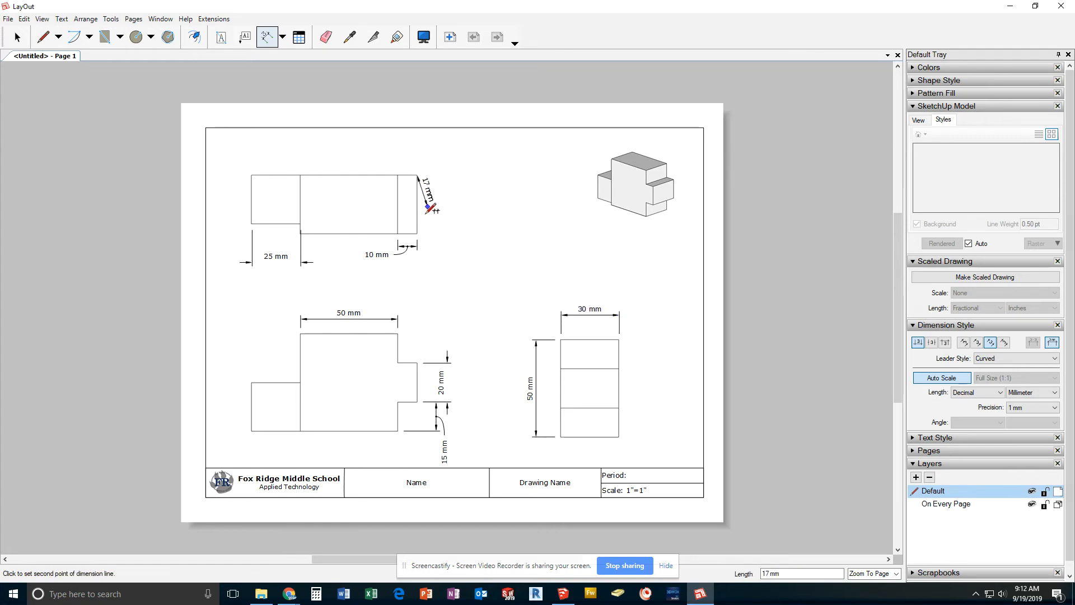
left_click(417, 233)
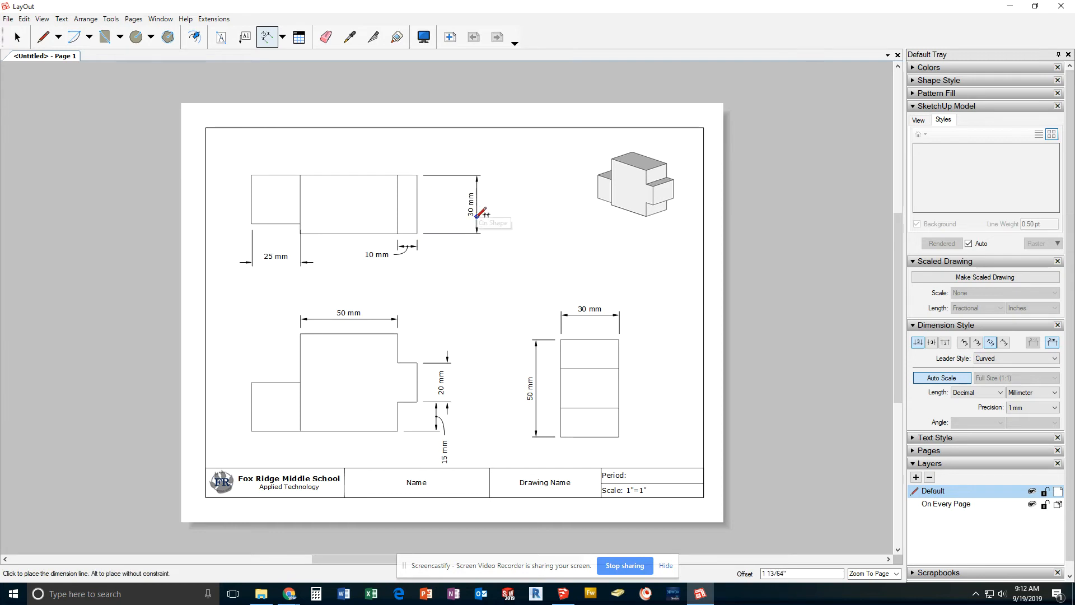
left_click(476, 216)
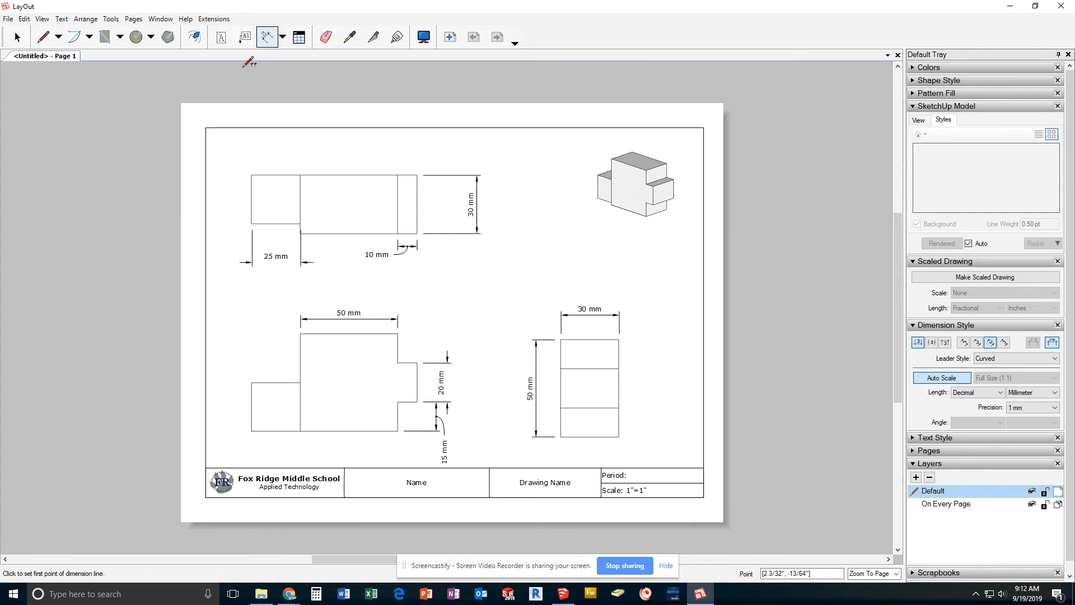
Step: Delete the overall depth dimension beside the right end of the top view
left_click(17, 37)
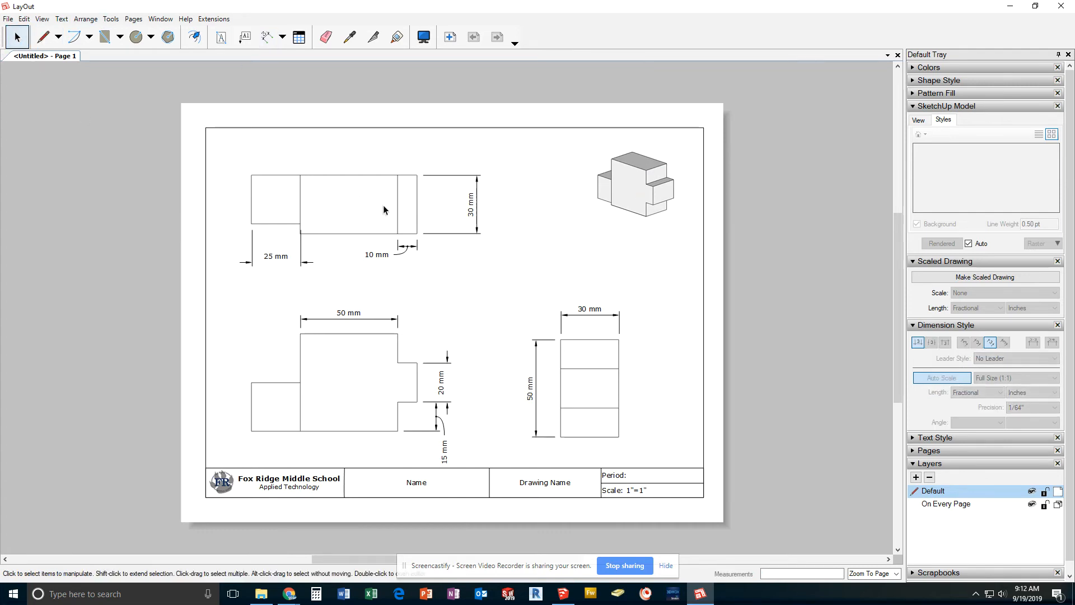
left_click(475, 205)
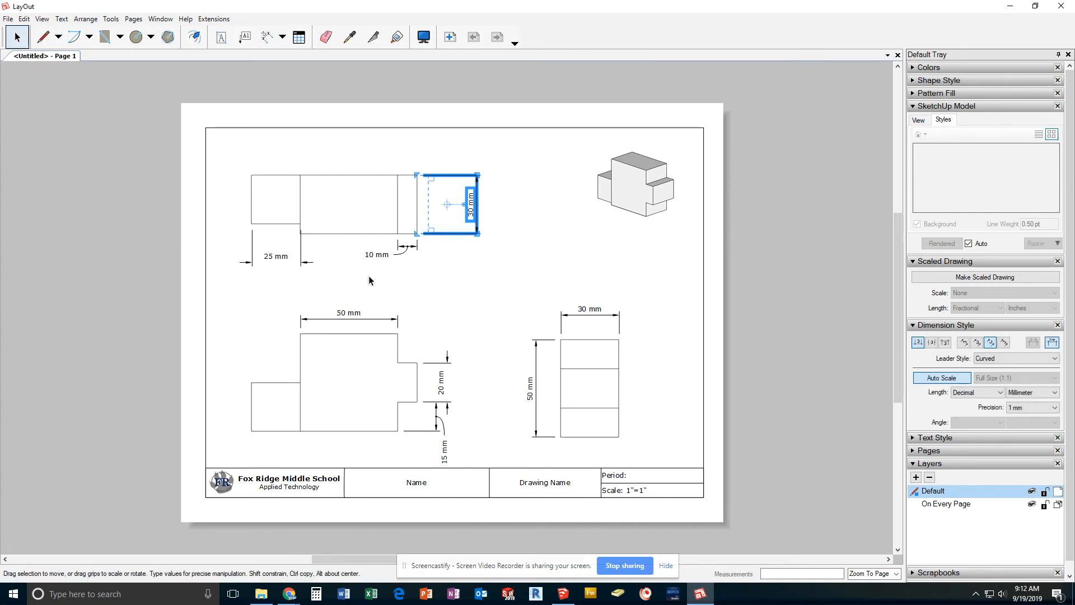
key("Delete")
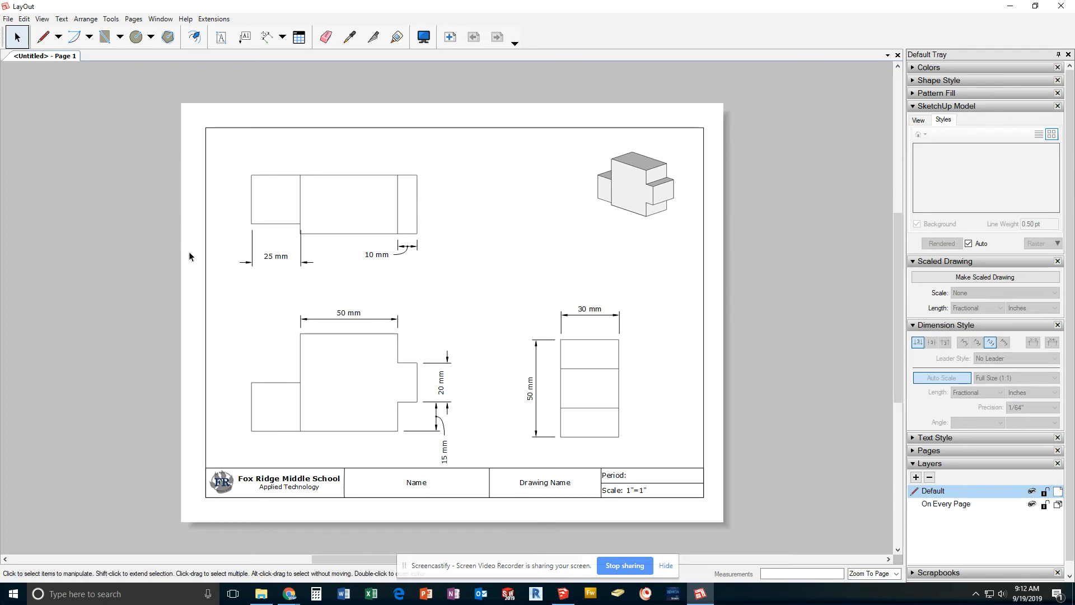
Step: Draw a line over the left edge of the front view's left block, from its upper to its lower corner
left_click(43, 39)
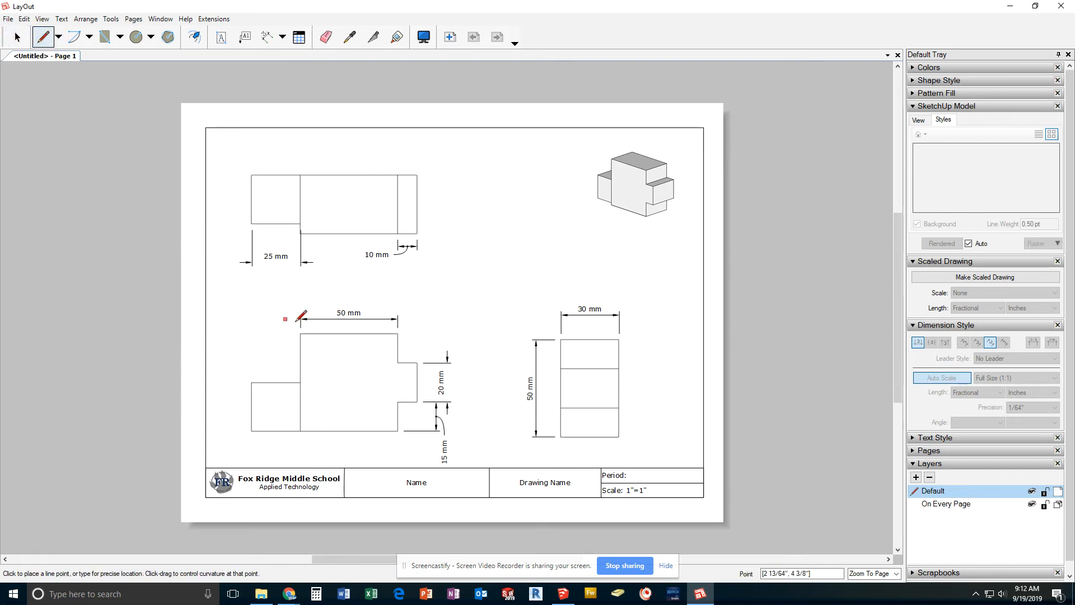
left_click(252, 383)
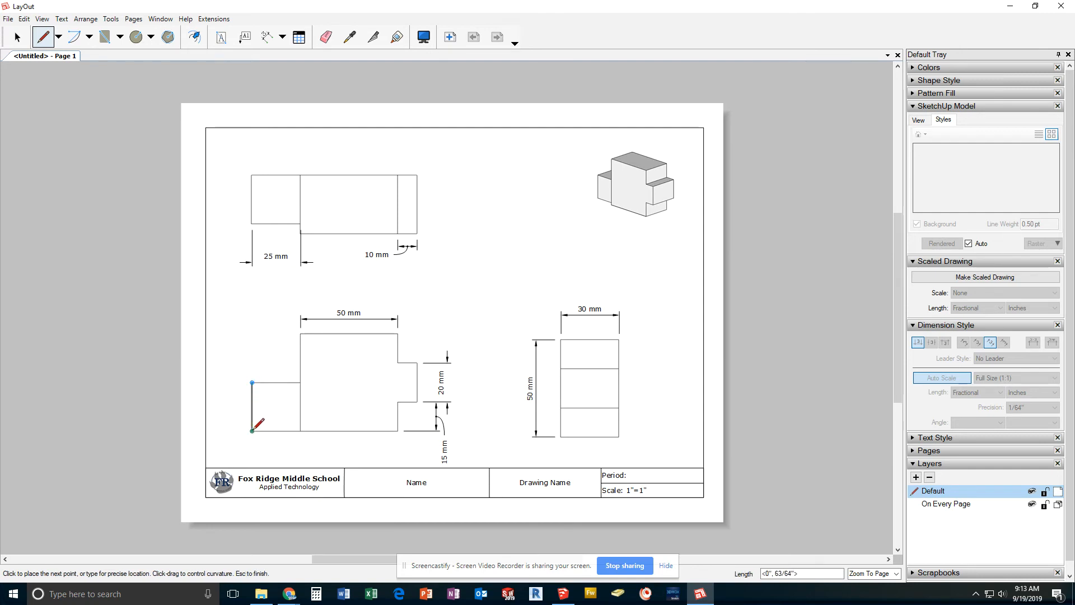
left_click(252, 431)
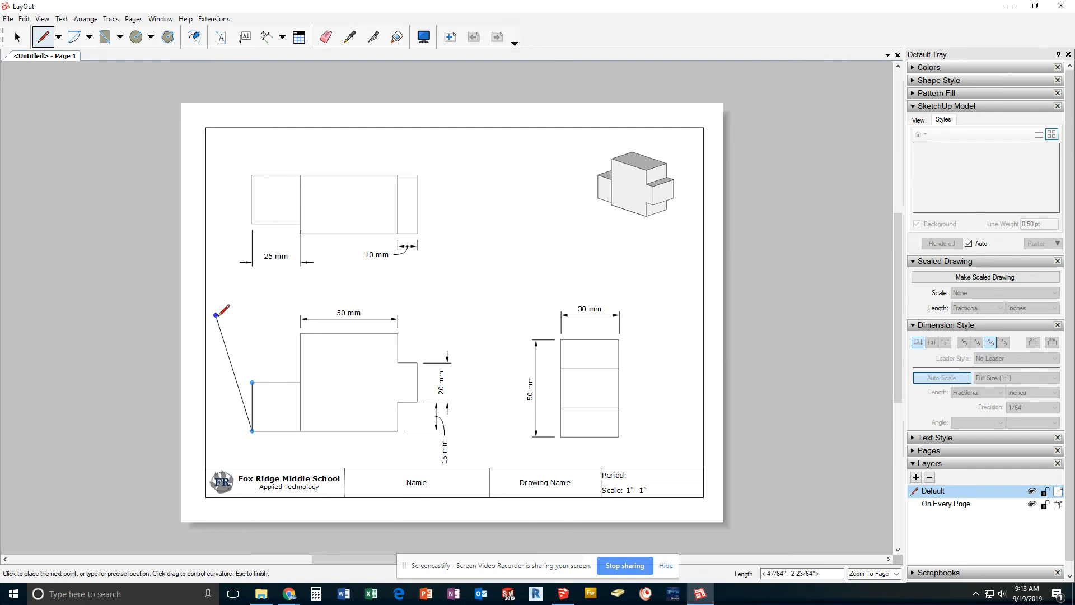
key("Escape")
Step: Dimension the height of the left block in the front view along the traced line, placing the dimension outside the view
left_click(267, 37)
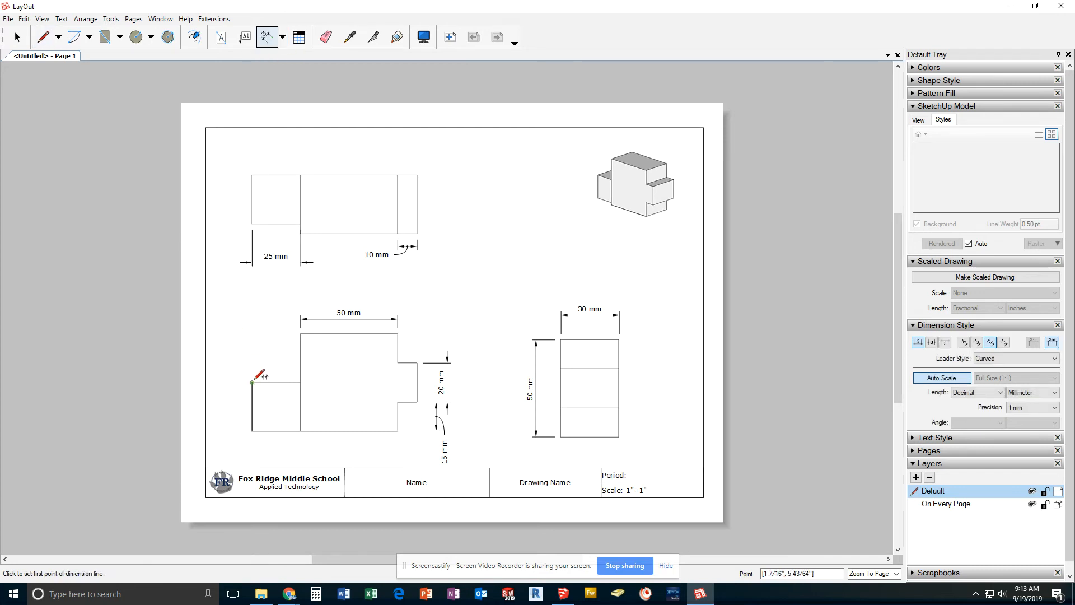
left_click(252, 382)
left_click(253, 431)
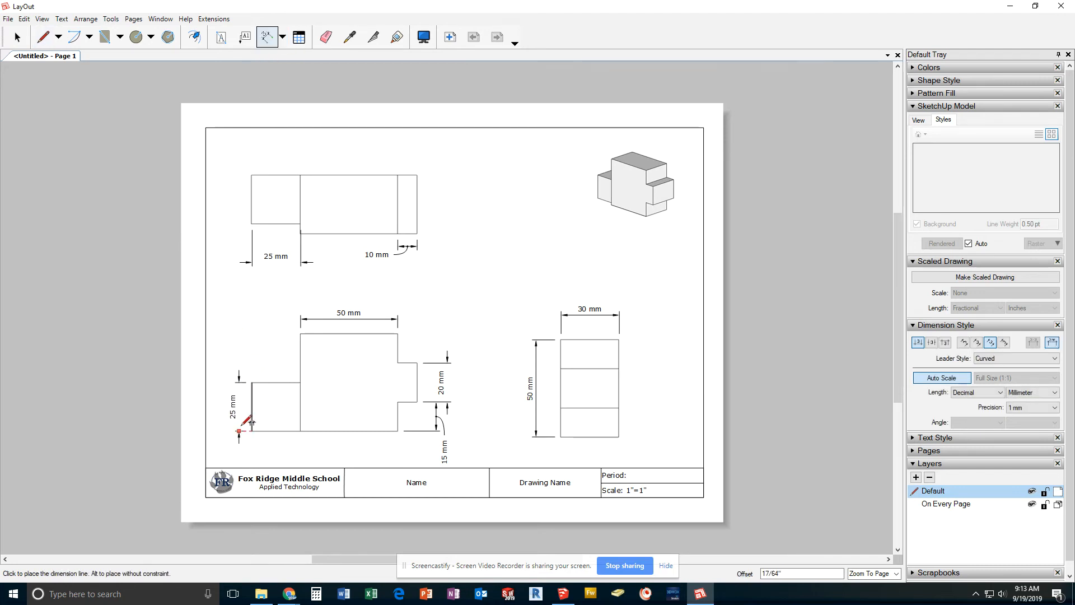
left_click(240, 420)
Step: Dimension the depth of the left block in the top view along its left edge, placing the dimension outside the view
left_click(252, 176)
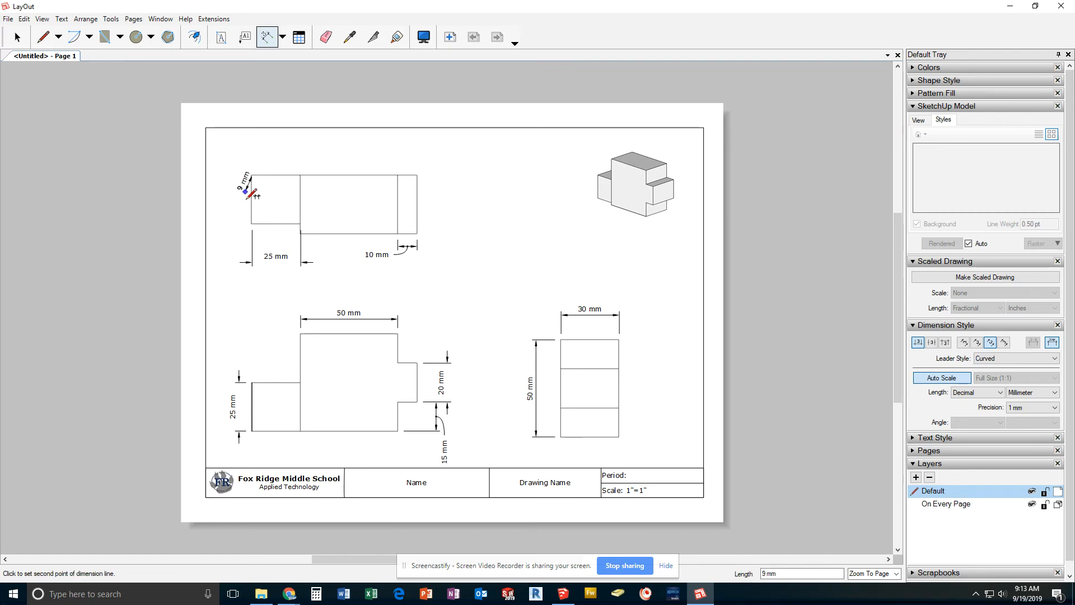
left_click(253, 223)
left_click(240, 212)
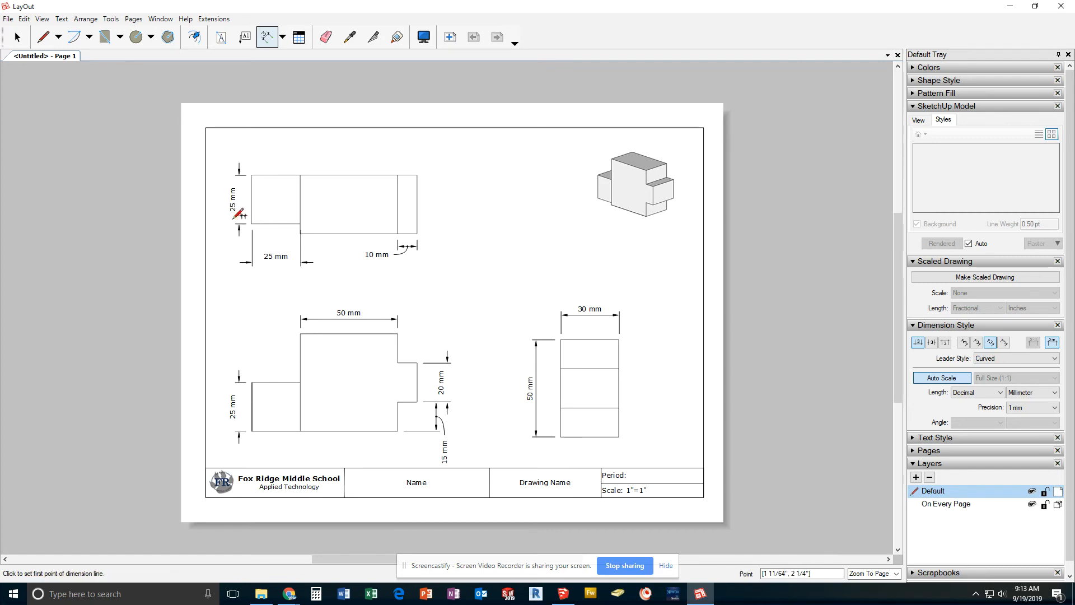
Step: Delete the line traced over the left edge of the front view's left block
left_click(16, 37)
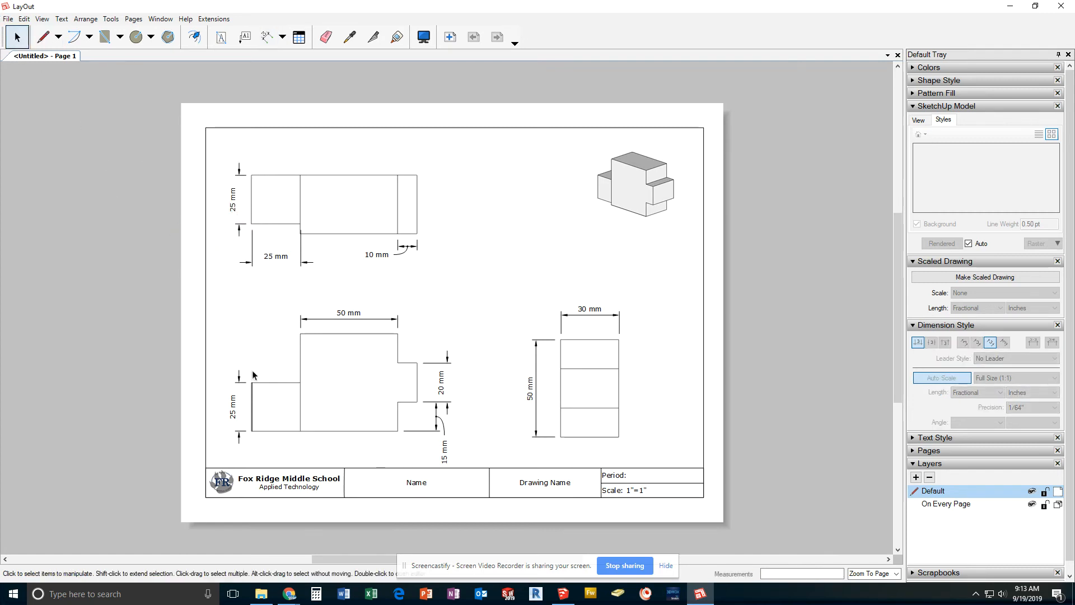
left_click(253, 407)
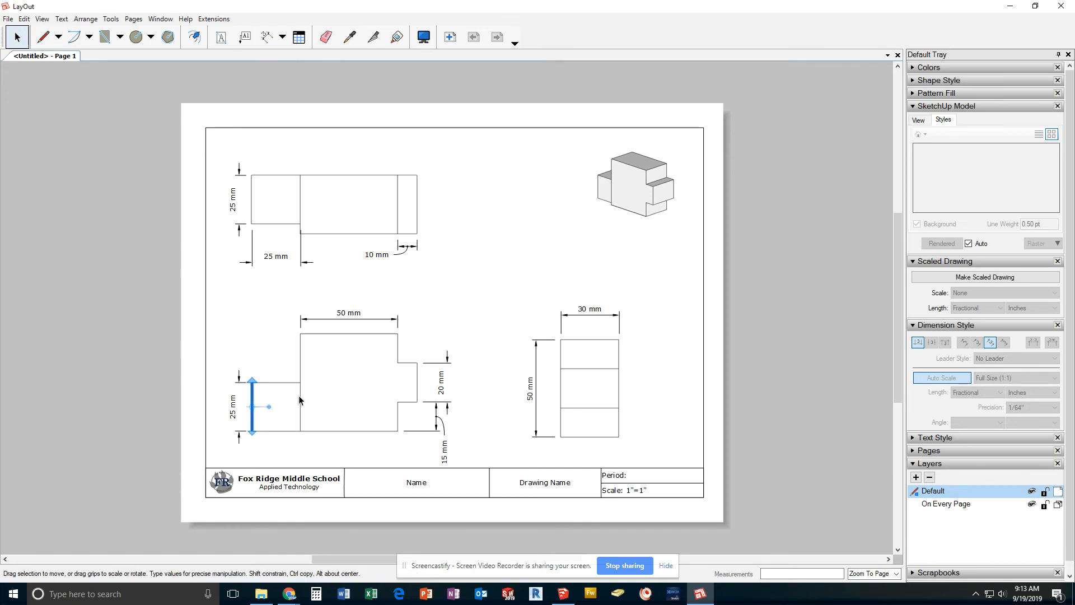
left_click(250, 402)
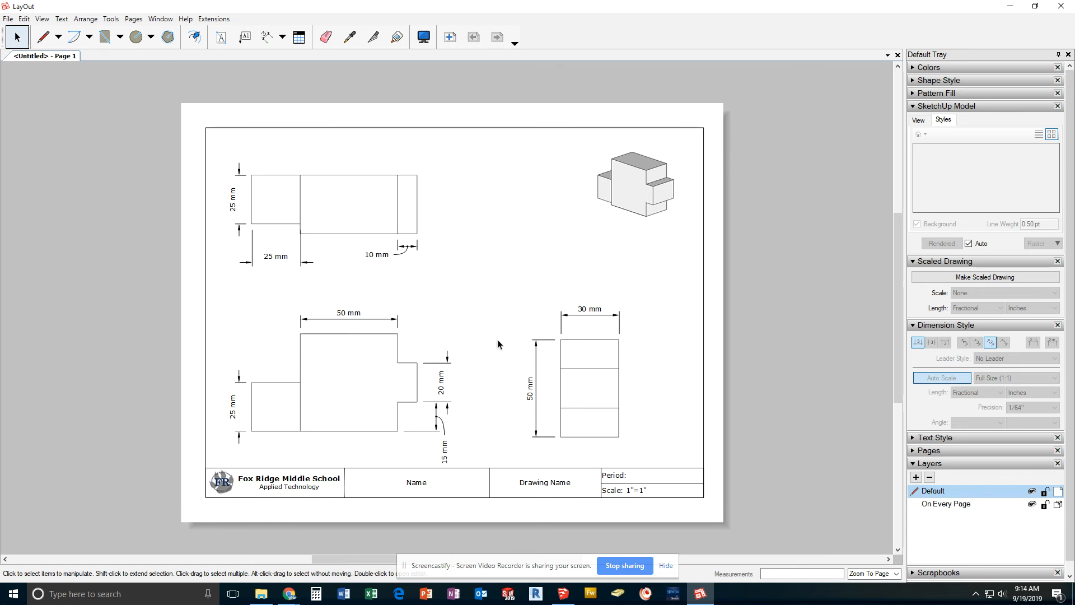
Step: Replace the Name placeholder in the title block with SAMPLE EXAMPLE
middle_click_drag(492, 328, 513, 248)
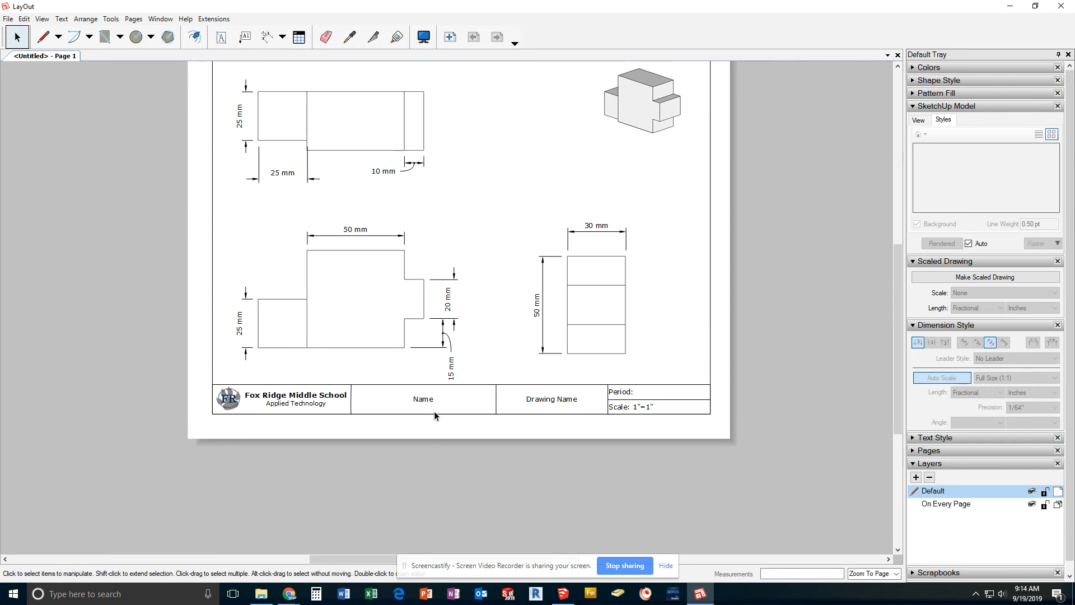
scroll(445, 394, "up", 3)
scroll(476, 405, "up", 2)
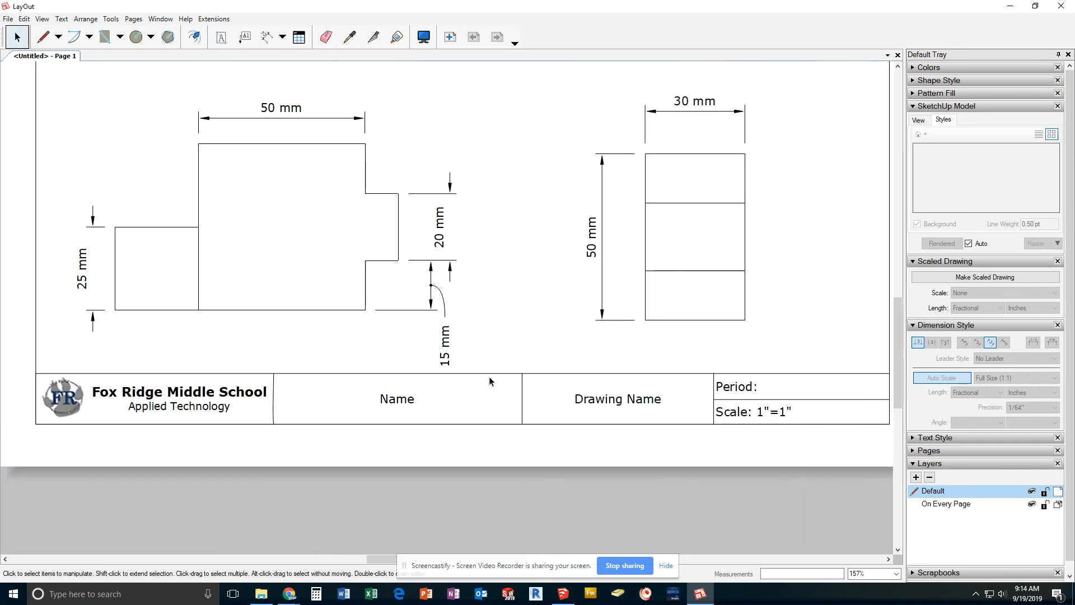
middle_click_drag(489, 376, 434, 376)
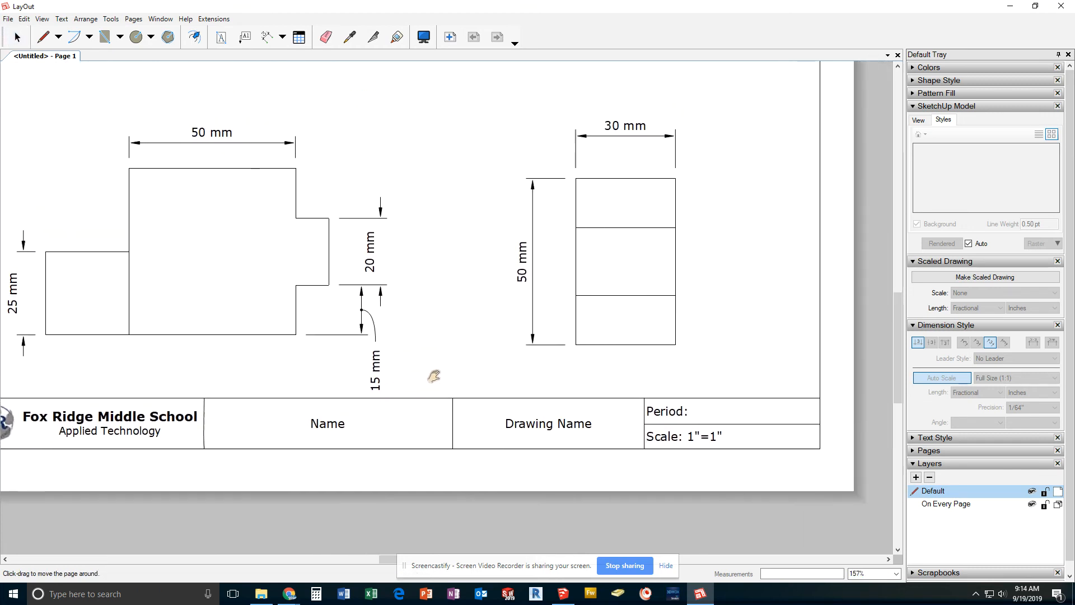
double_click(332, 426)
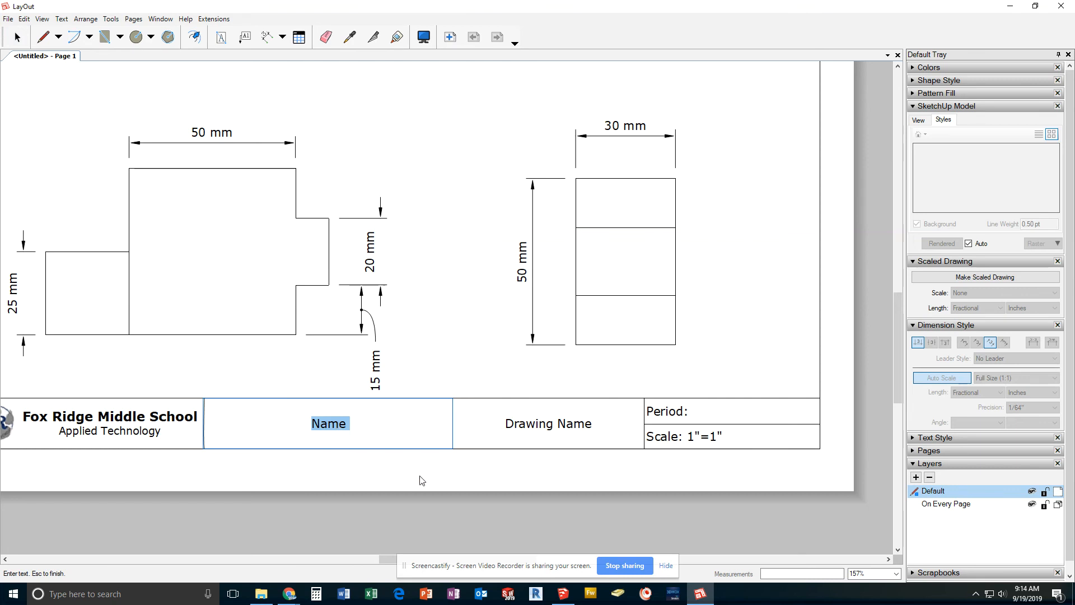
type("SAMPLE EX")
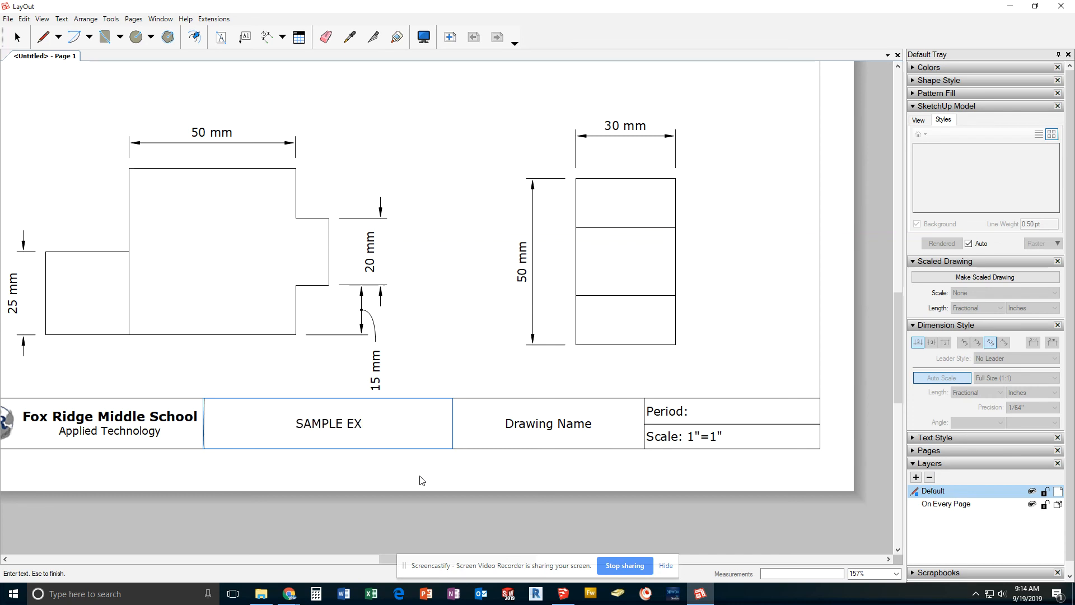
type("AMPLE")
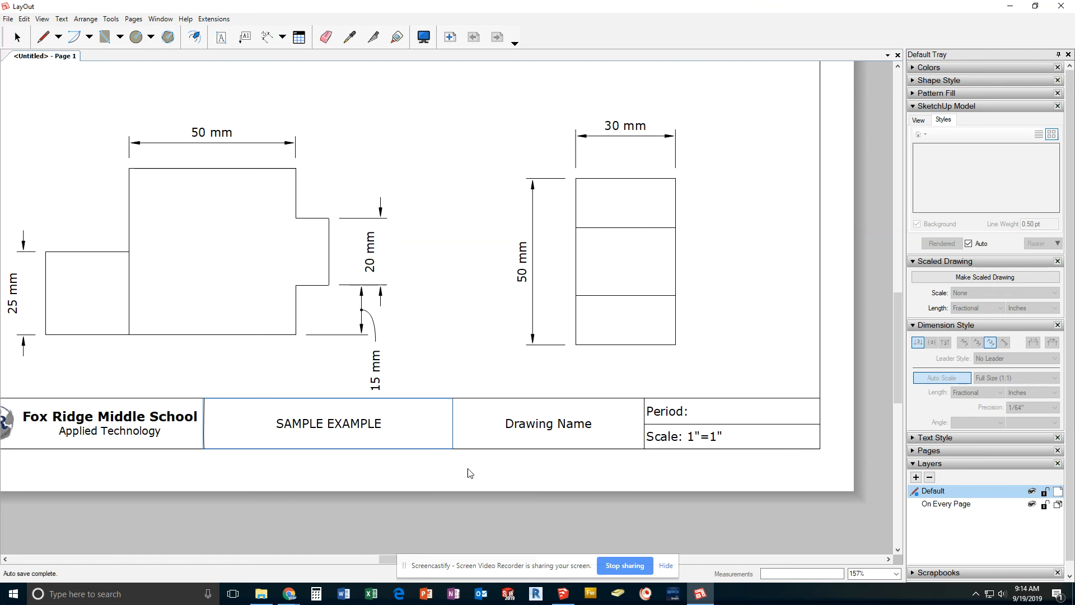
Step: Replace the Drawing Name placeholder in the title block with BLOCK A
left_click(528, 424)
double_click(528, 424)
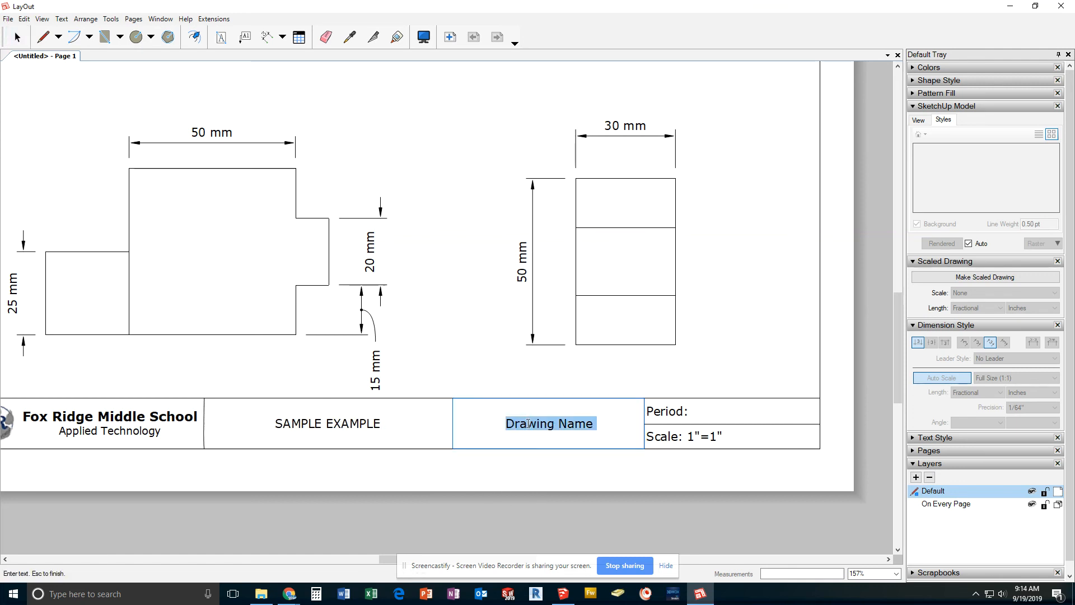
type("BLOCK A")
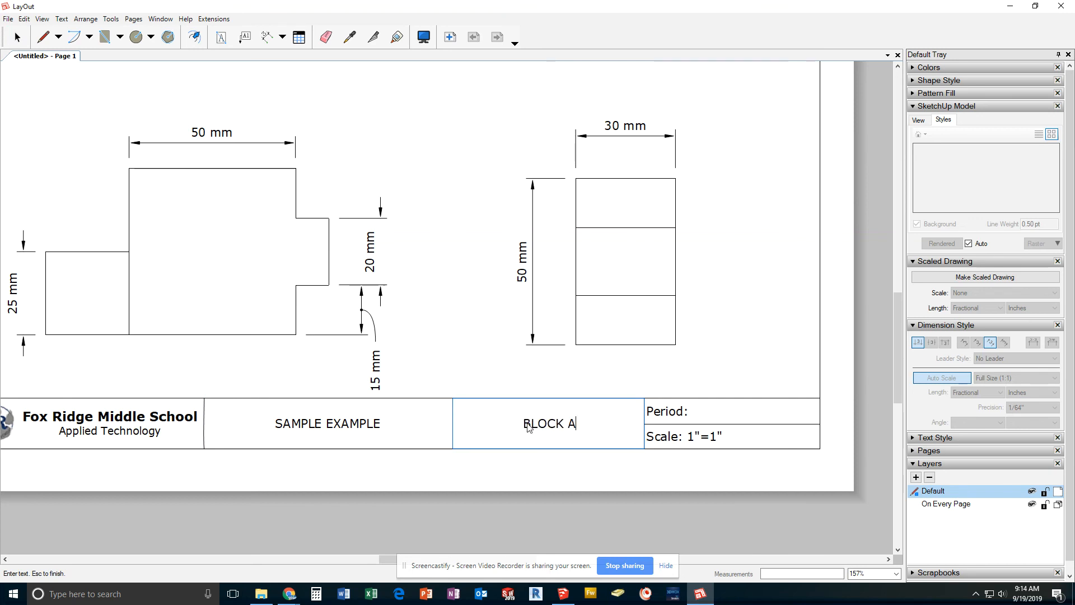
key("Escape")
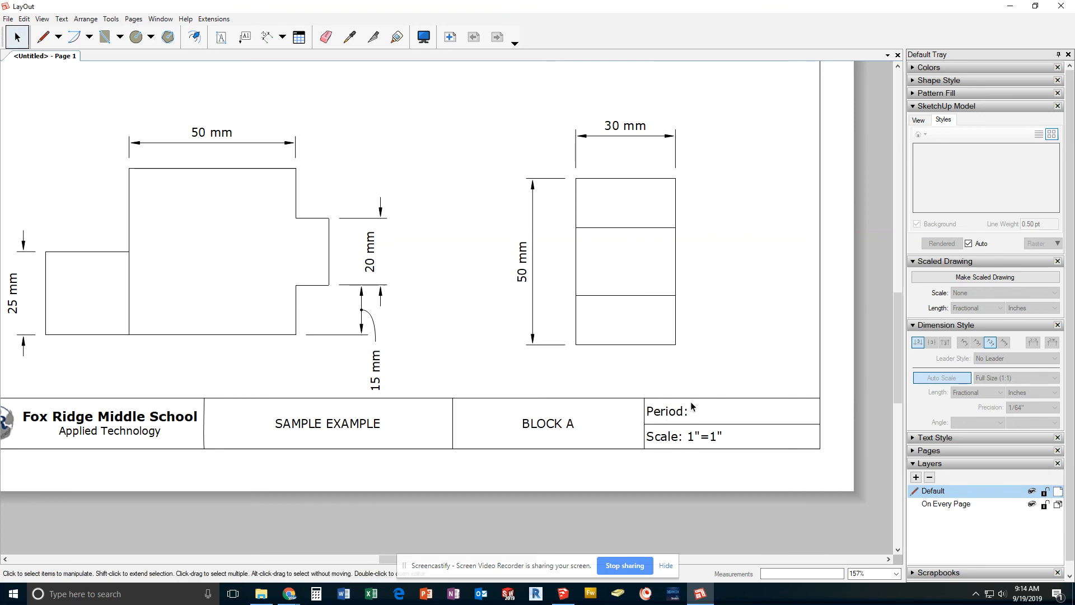
Step: Enter 0 as the period in the title block
left_click(693, 411)
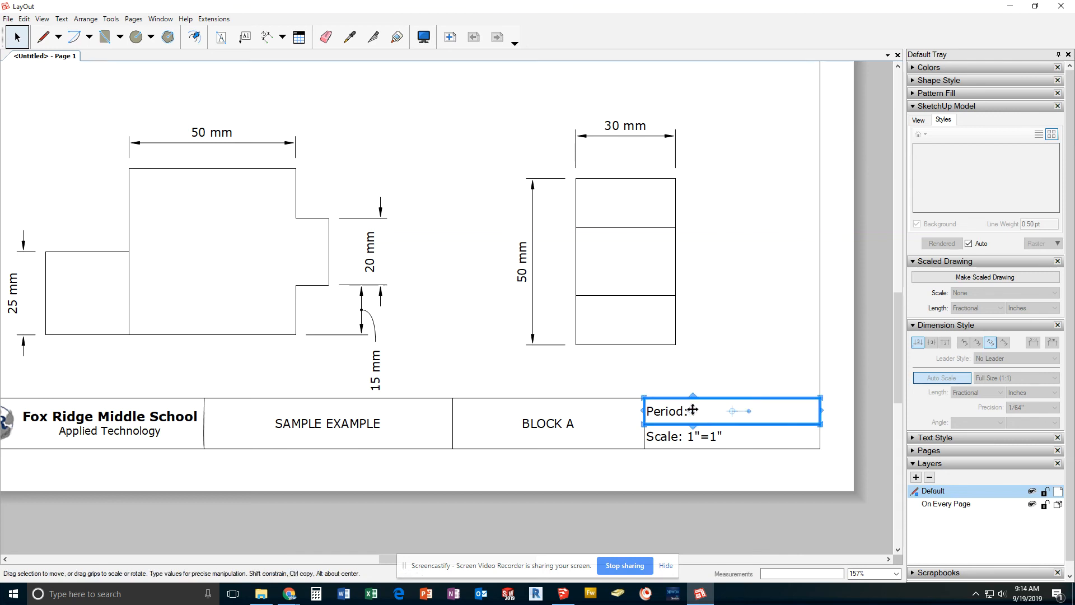
double_click(693, 410)
left_click(706, 421)
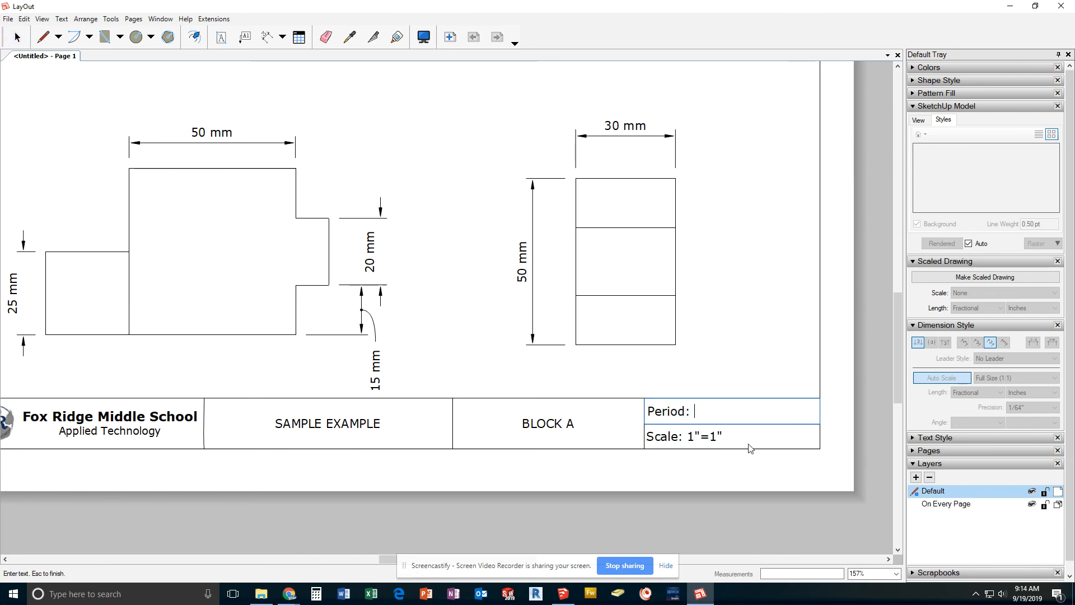
key("Escape")
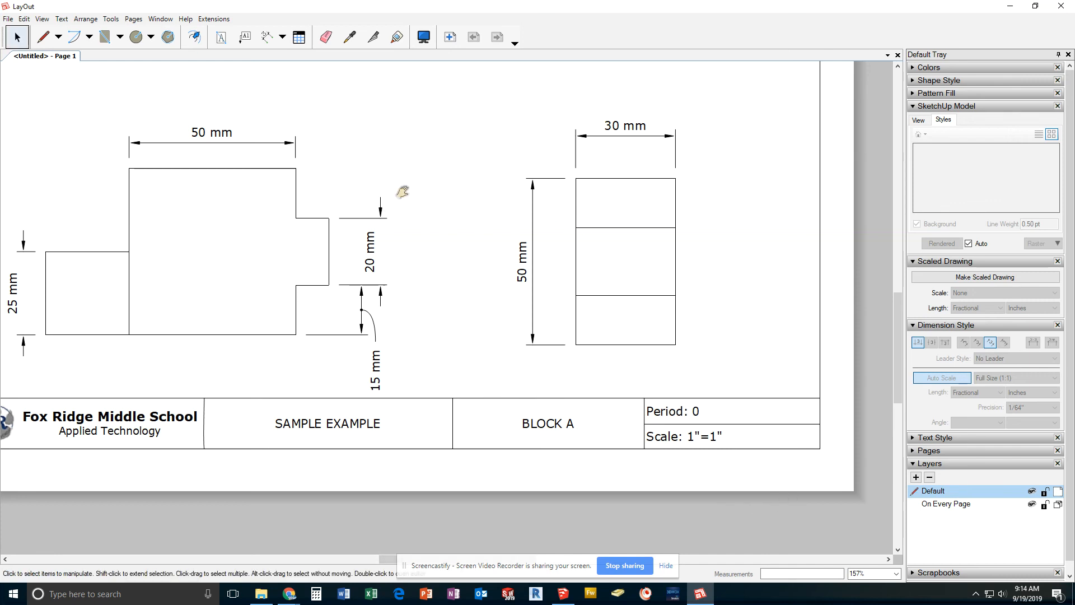
Step: Change both inch marks of the title block's scale to mm so that it reads 1mm=1mm
scroll(387, 218, "down", 2)
middle_click_drag(385, 204, 414, 268)
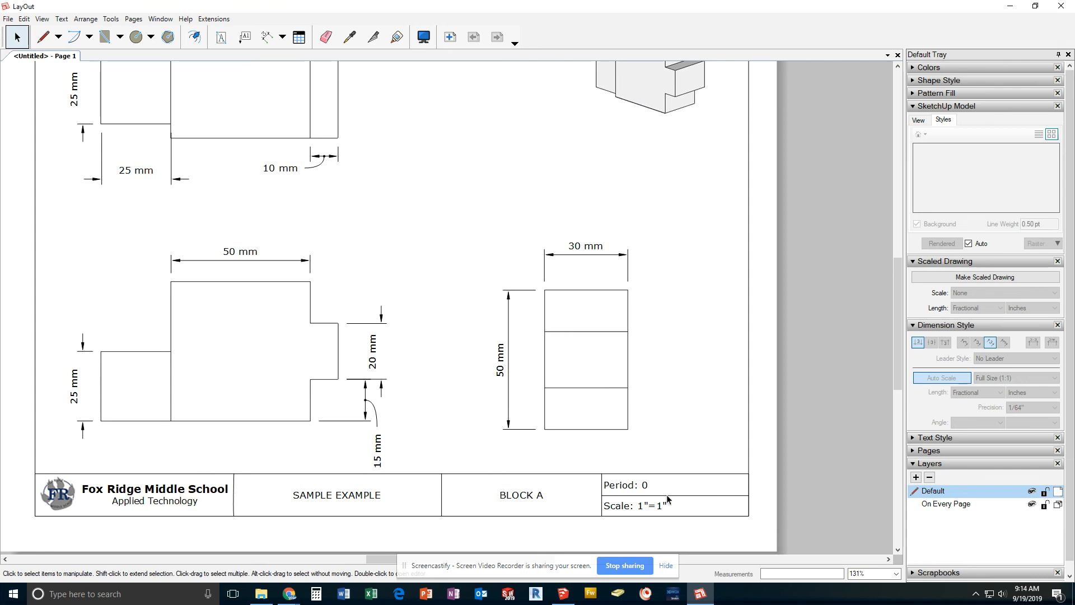
scroll(433, 345, "down", 2)
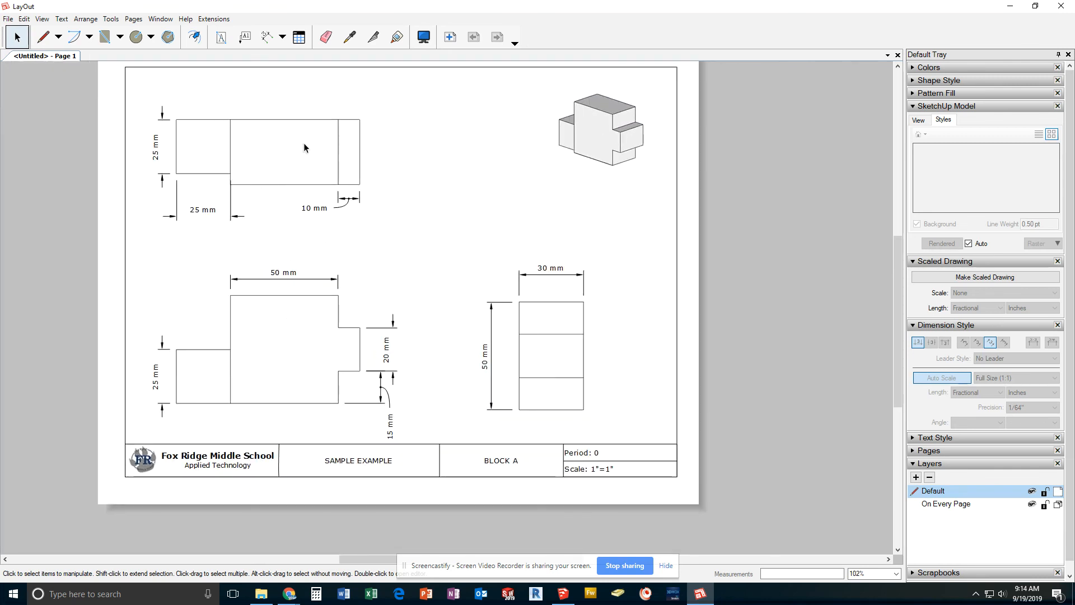
scroll(596, 475, "up", 3)
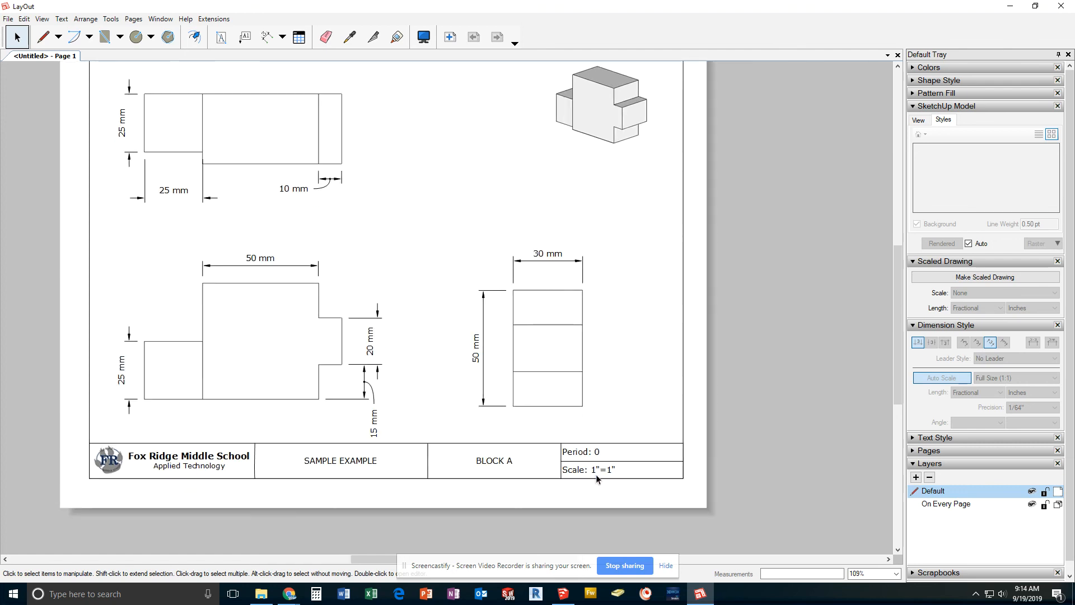
scroll(594, 477, "up", 4)
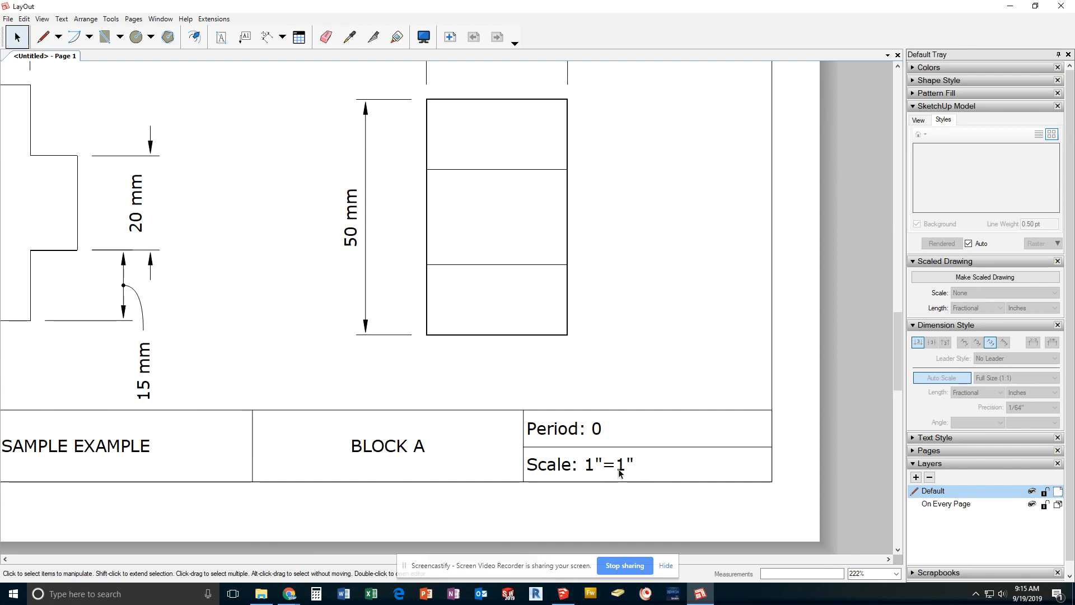
scroll(619, 473, "up", 3)
scroll(620, 474, "up", 5)
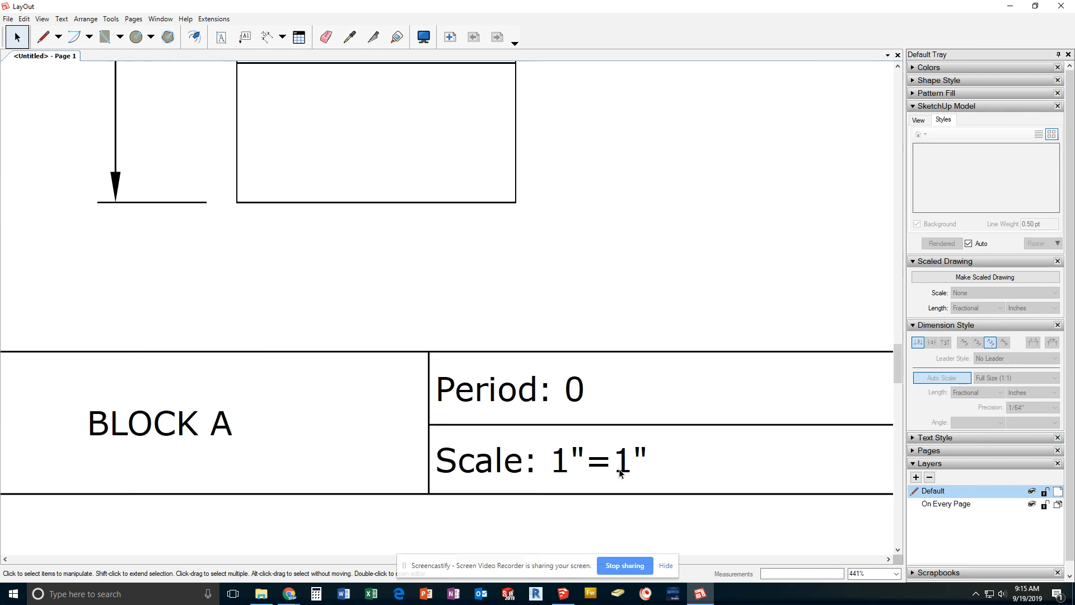
scroll(619, 467, "up", 2)
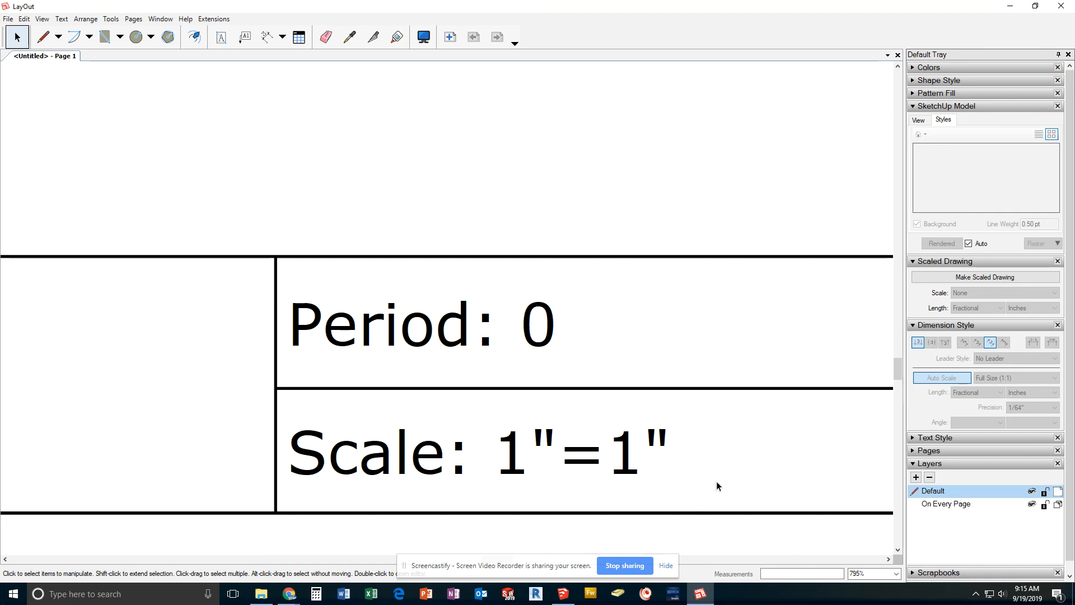
left_click(542, 461)
double_click(546, 444)
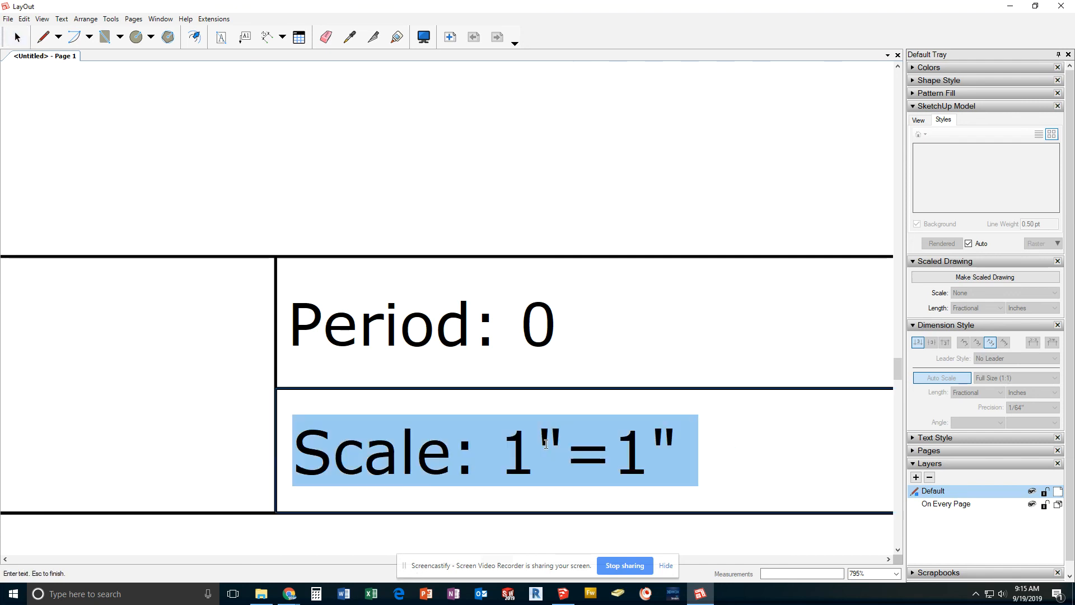
left_click(546, 444)
left_click_drag(546, 444, 558, 442)
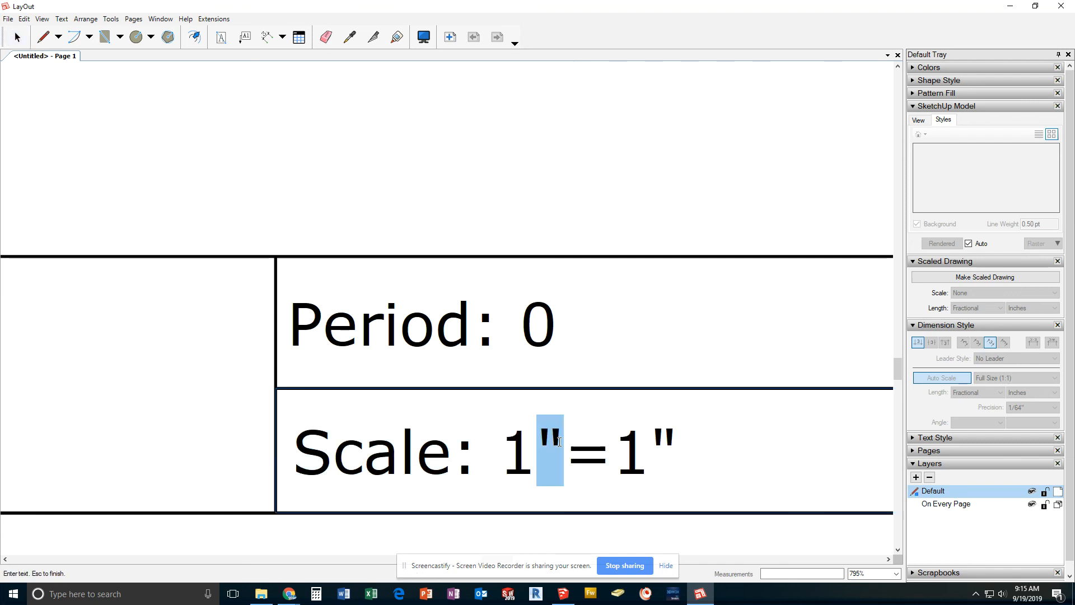
type("mm")
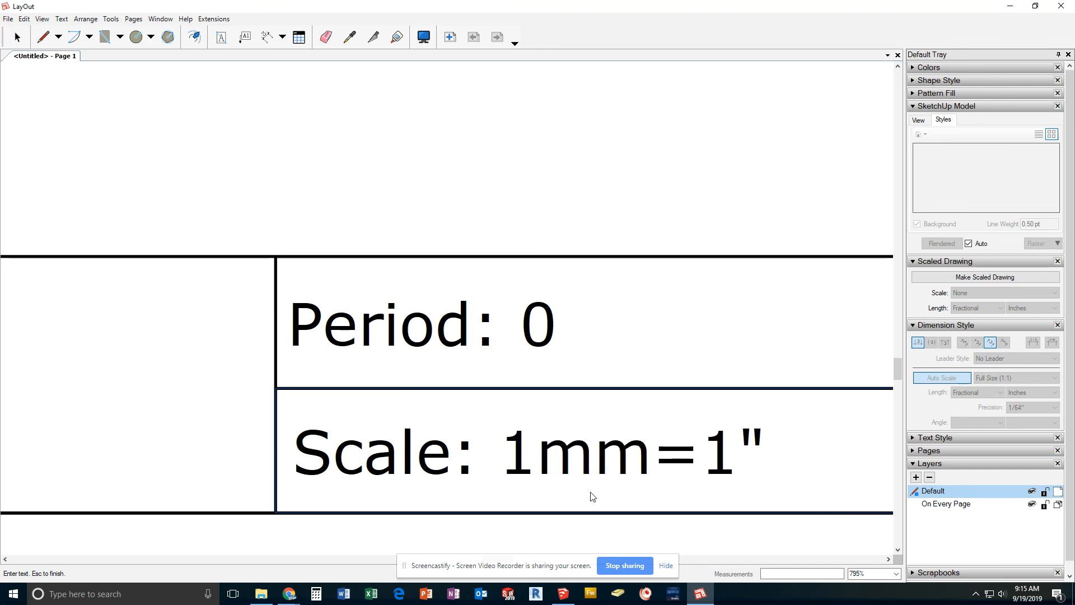
left_click_drag(746, 440, 754, 440)
type("mm")
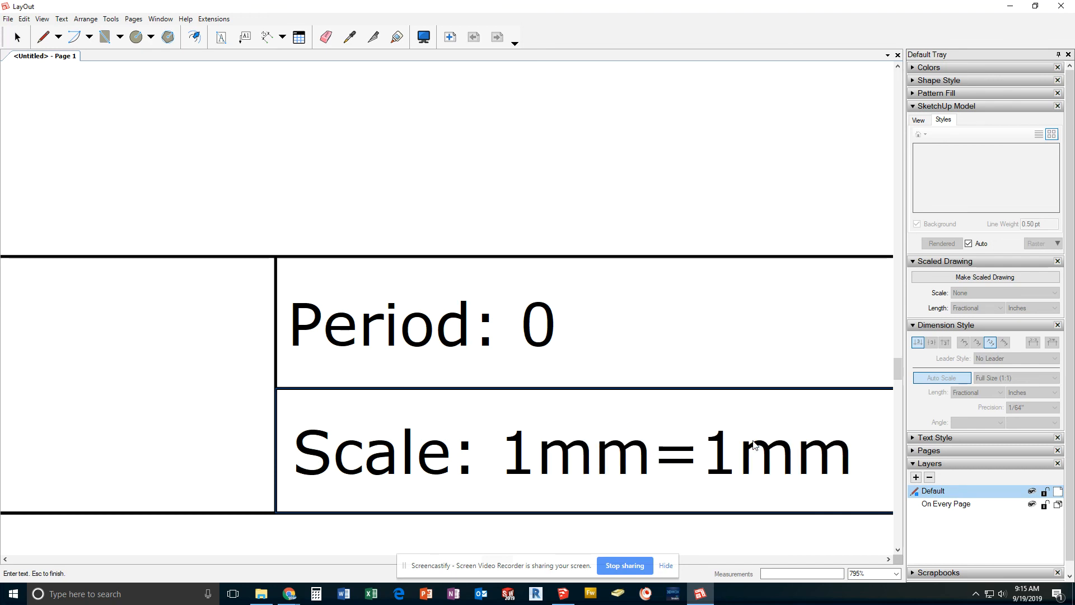
key("Escape")
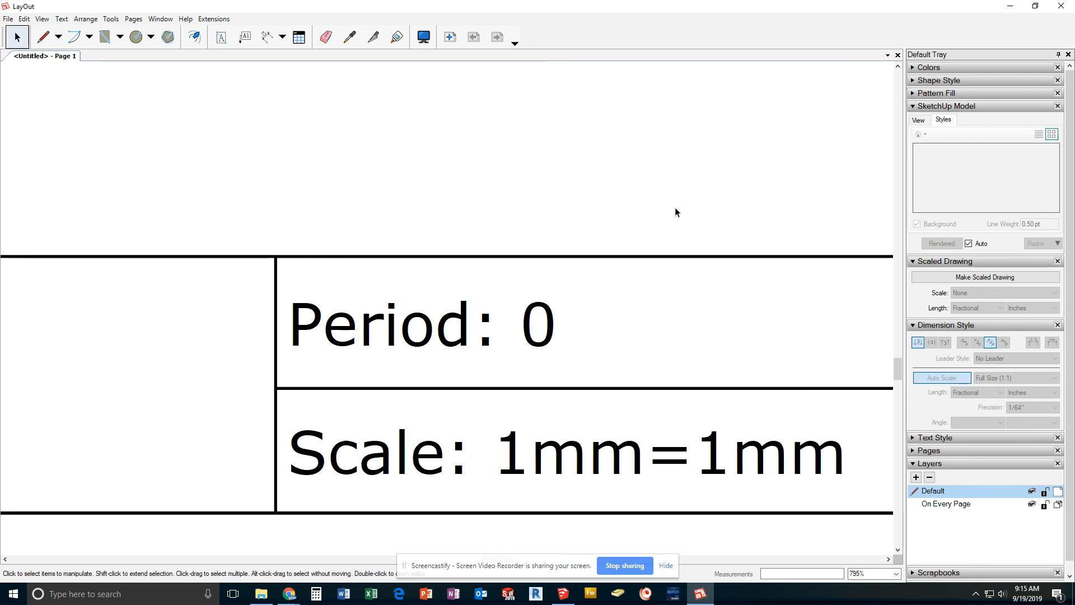
scroll(674, 207, "down", 5)
scroll(672, 210, "down", 5)
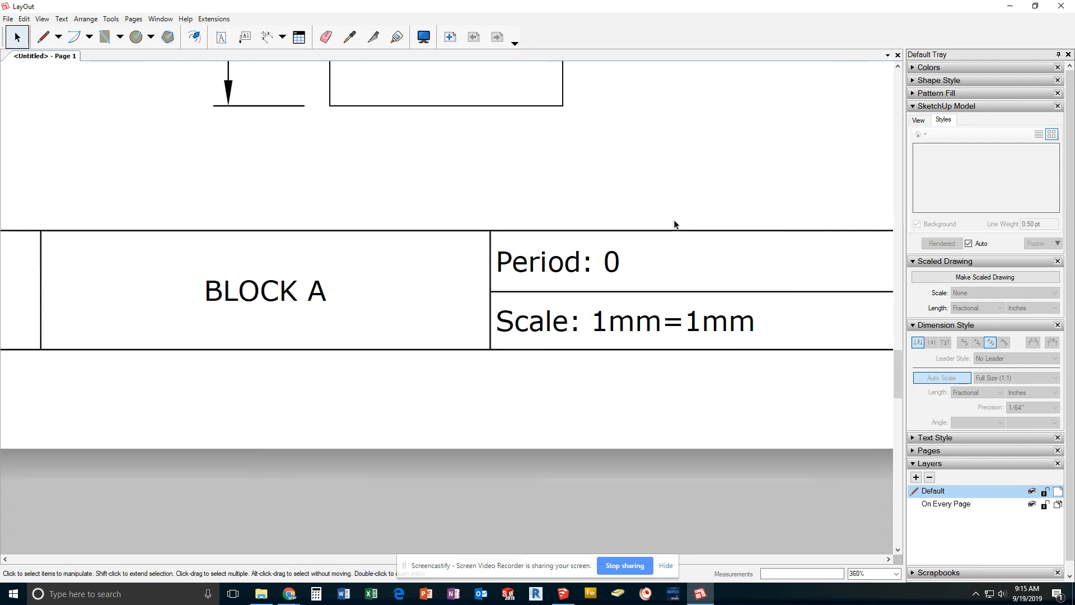
scroll(428, 270, "down", 4)
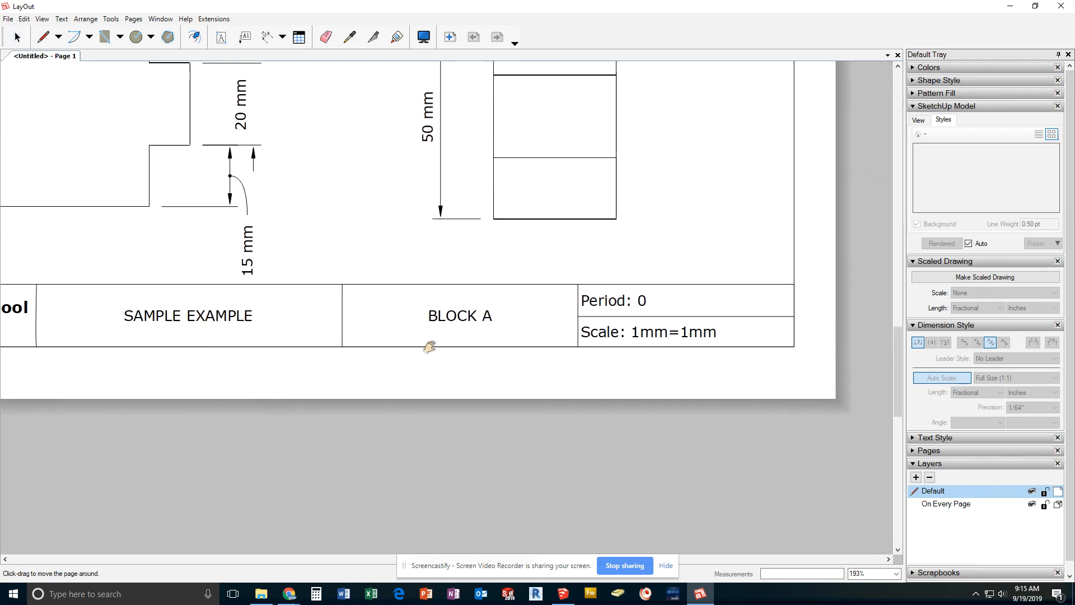
scroll(367, 295, "down", 3)
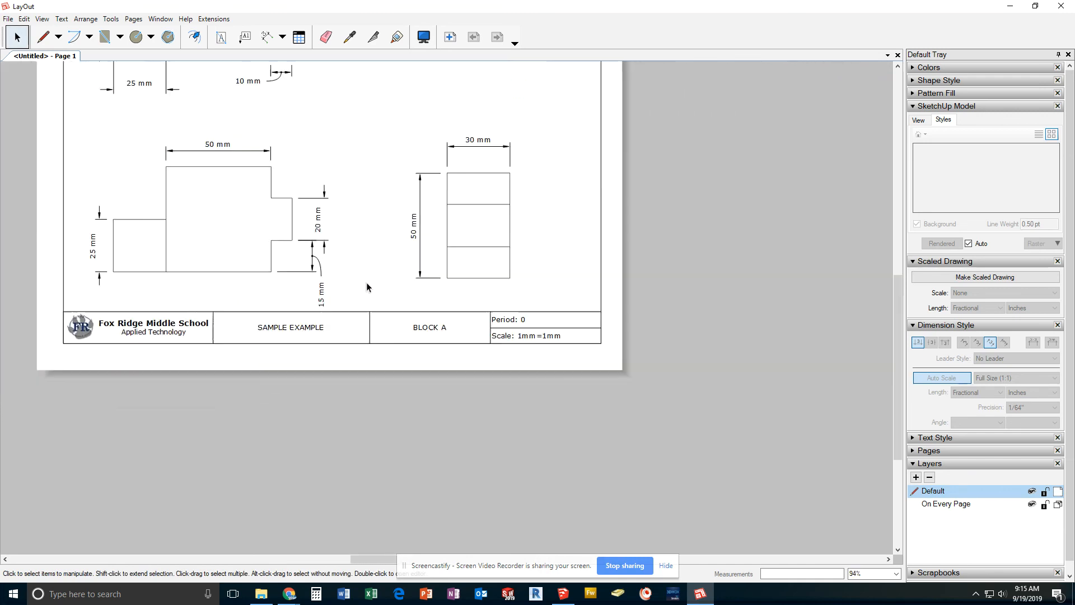
middle_click_drag(372, 241, 504, 384)
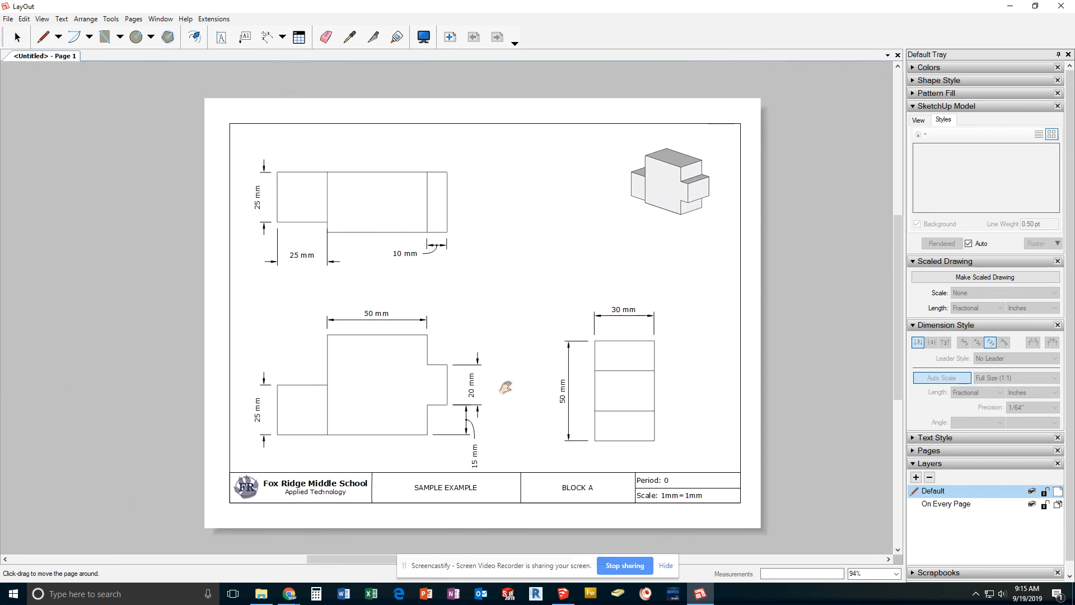